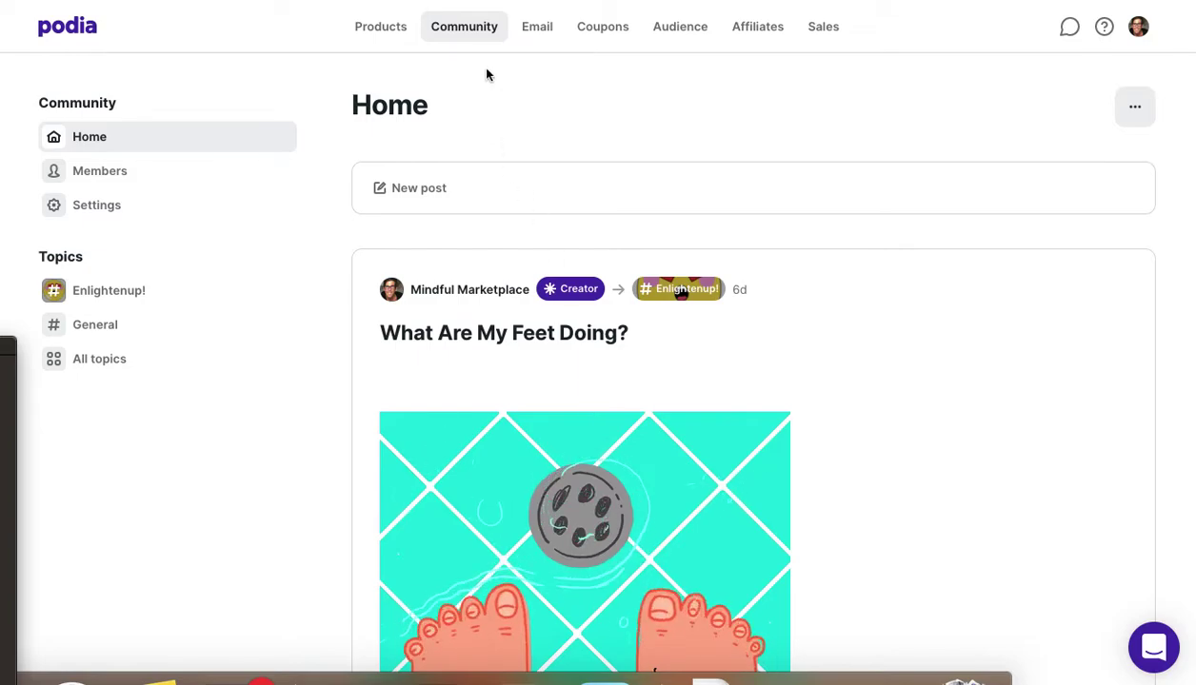
Open the community's home feed and look through its posts down to the October 2020 entries.
click(480, 34)
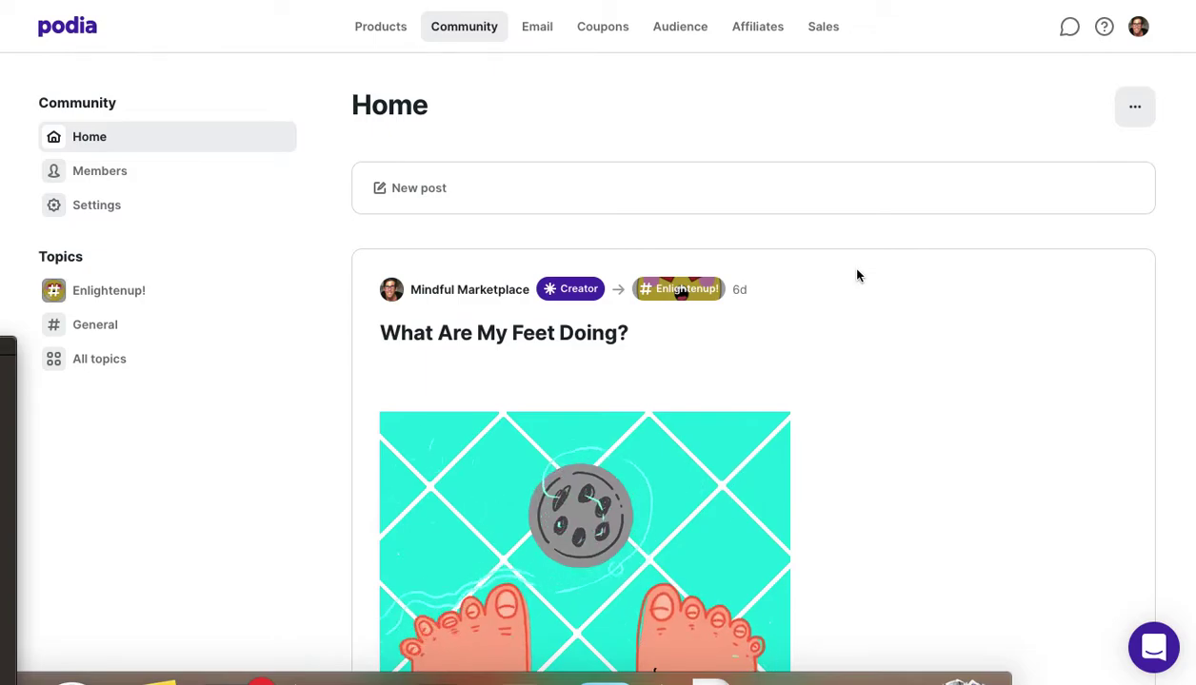
click(464, 30)
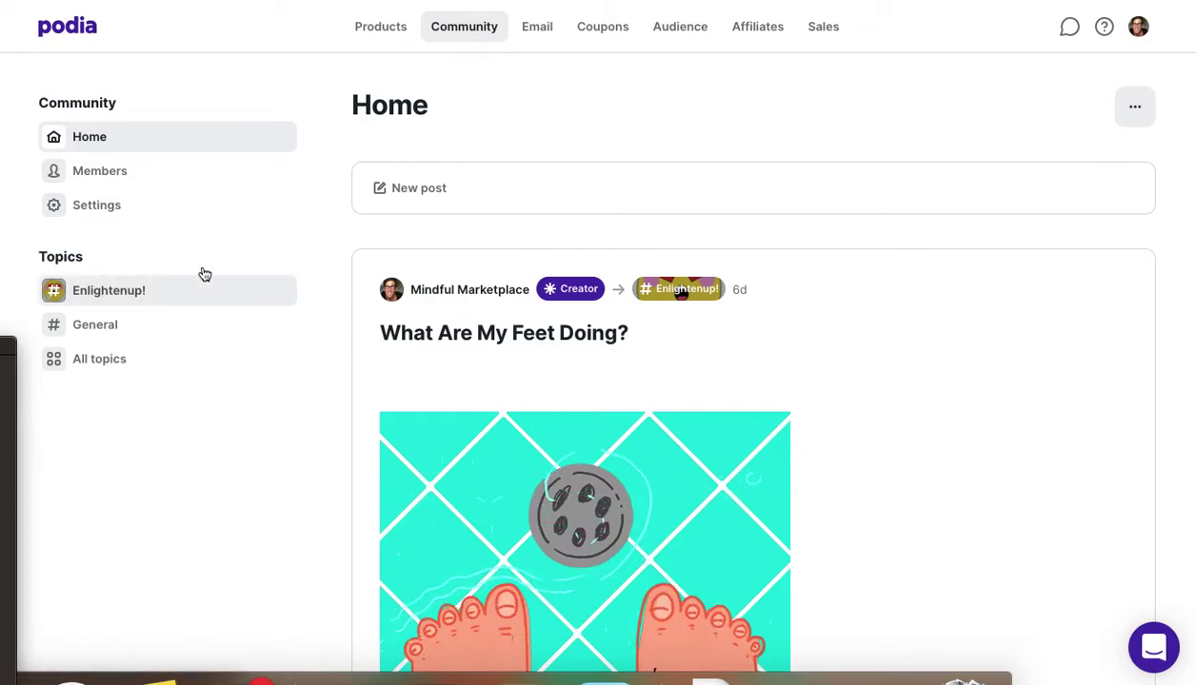
scroll(920, 391, down, 1)
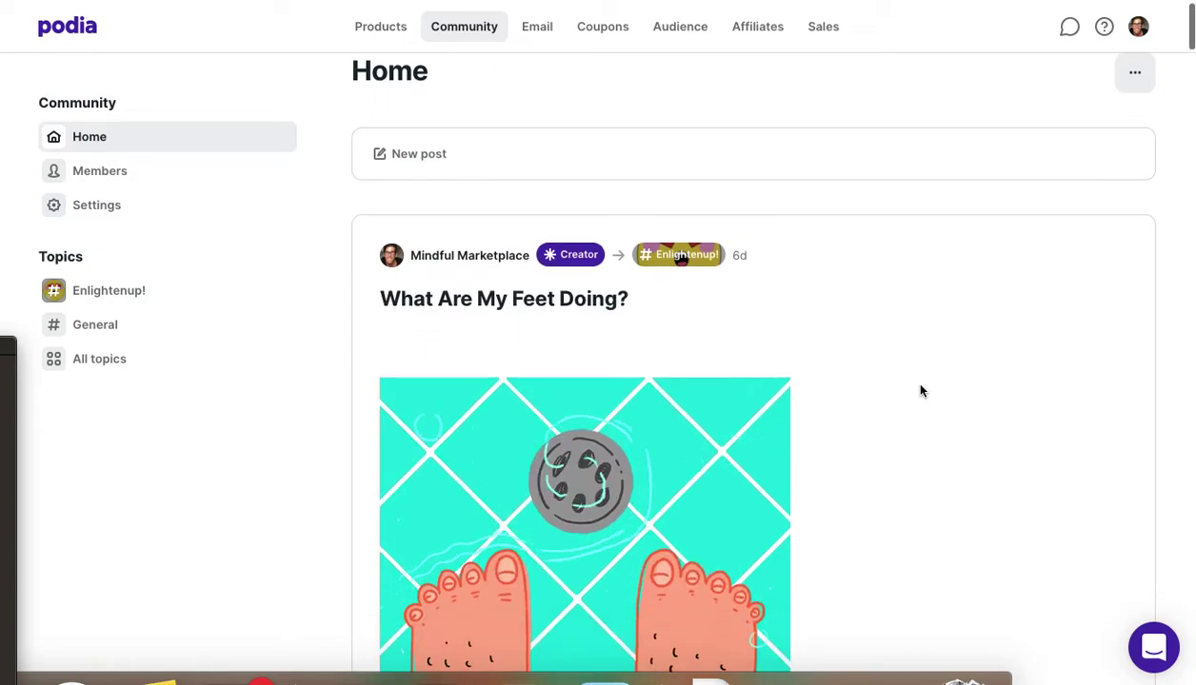
scroll(950, 443, down, 2)
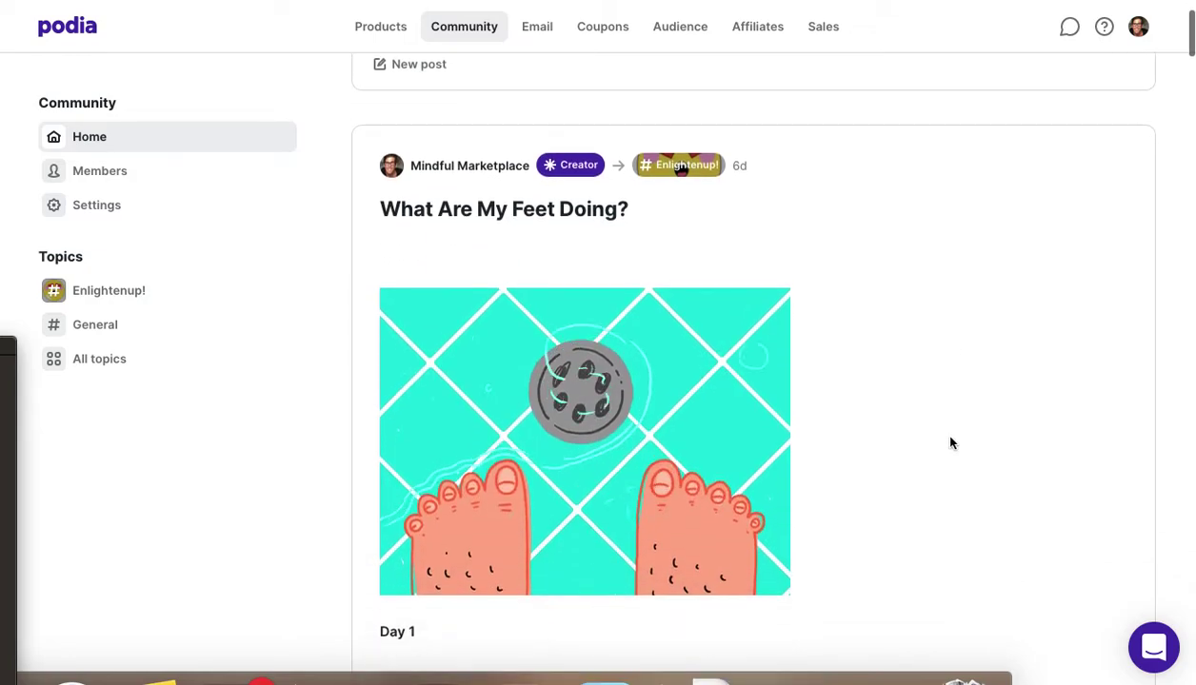
scroll(950, 442, down, 5)
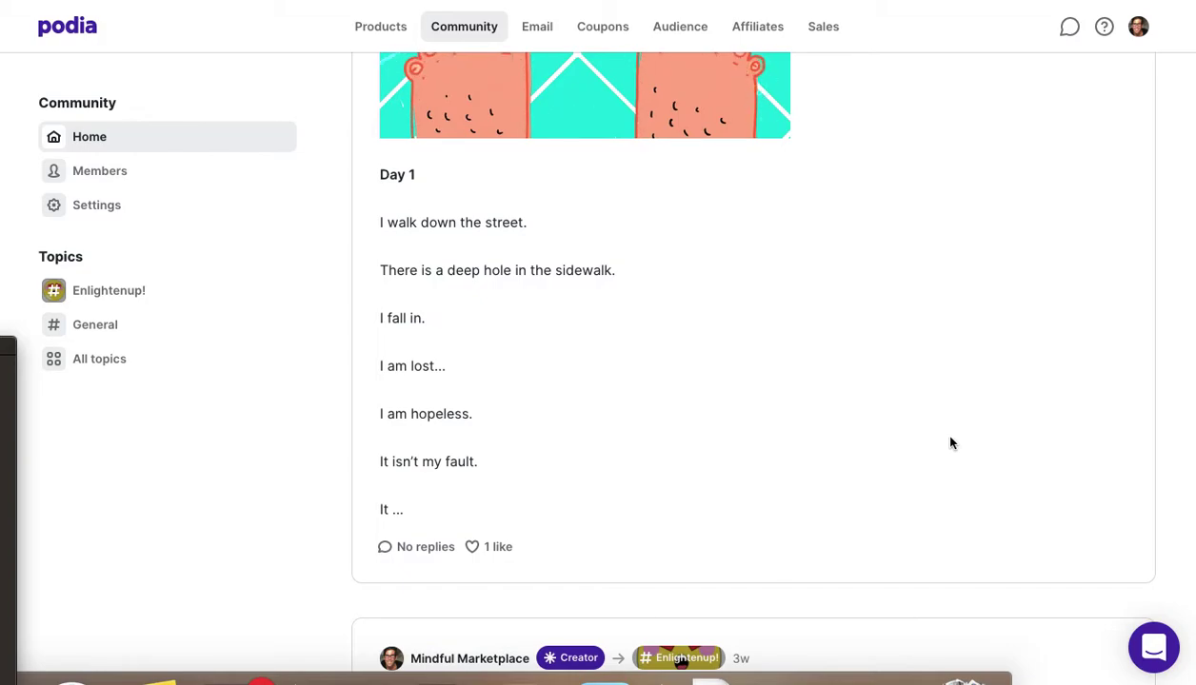
scroll(949, 443, up, 5)
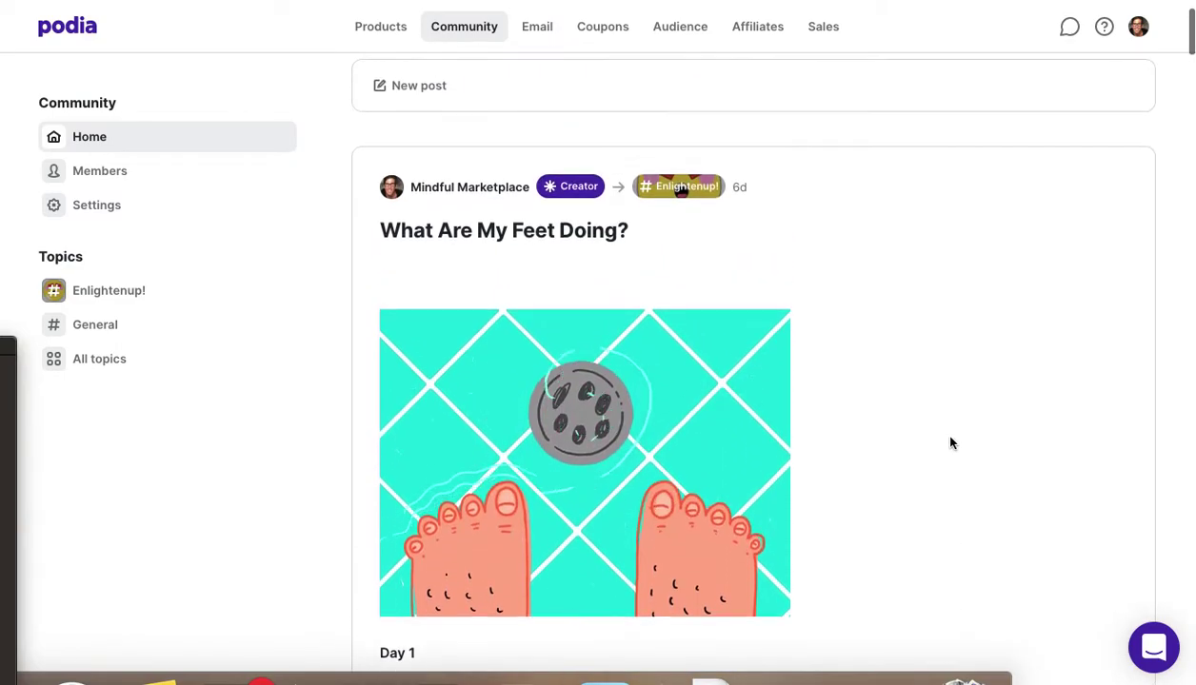
scroll(949, 443, down, 6)
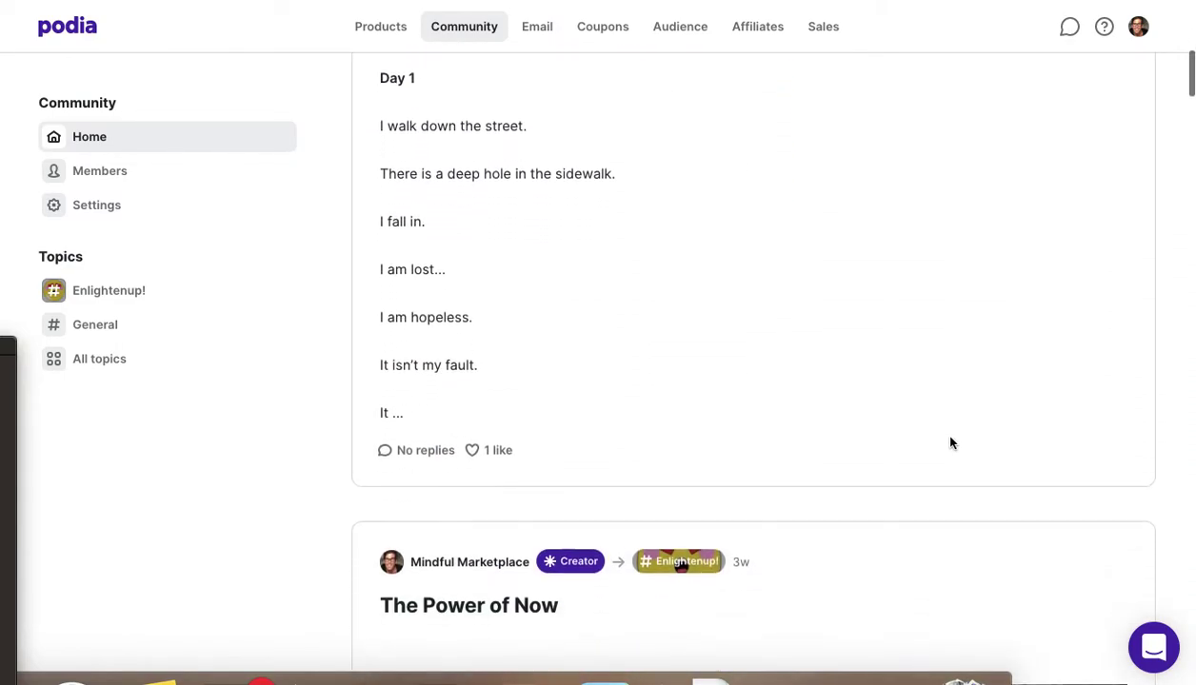
scroll(949, 443, down, 2)
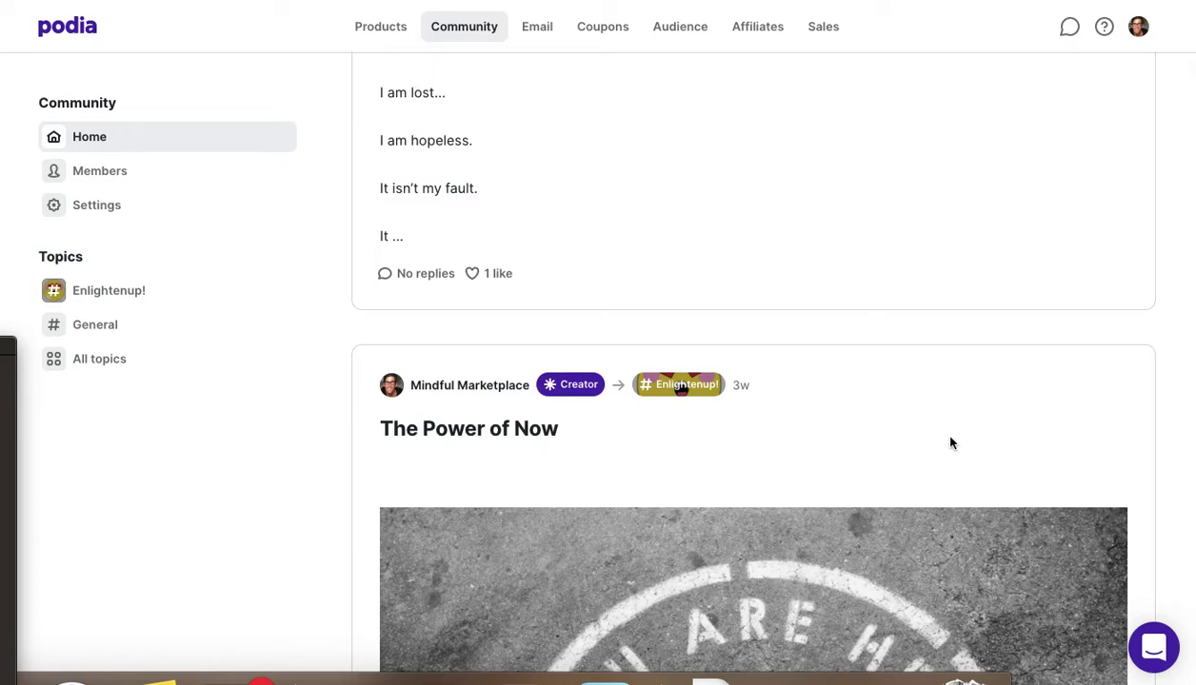
scroll(949, 442, down, 4)
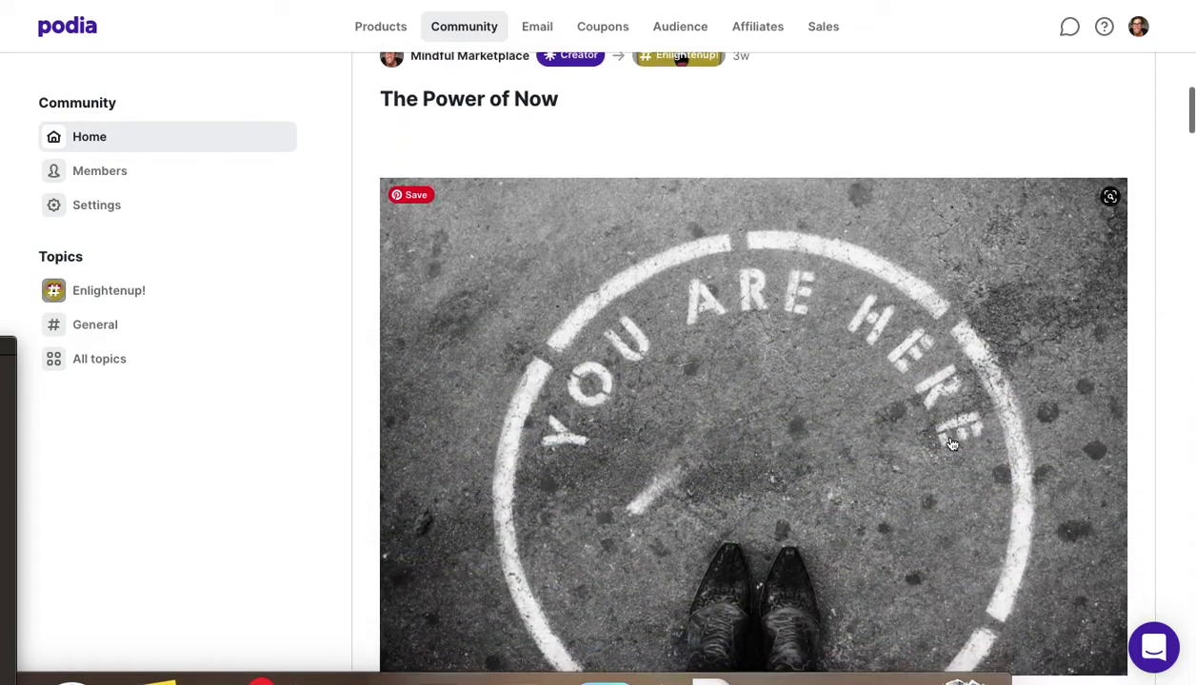
scroll(951, 444, down, 8)
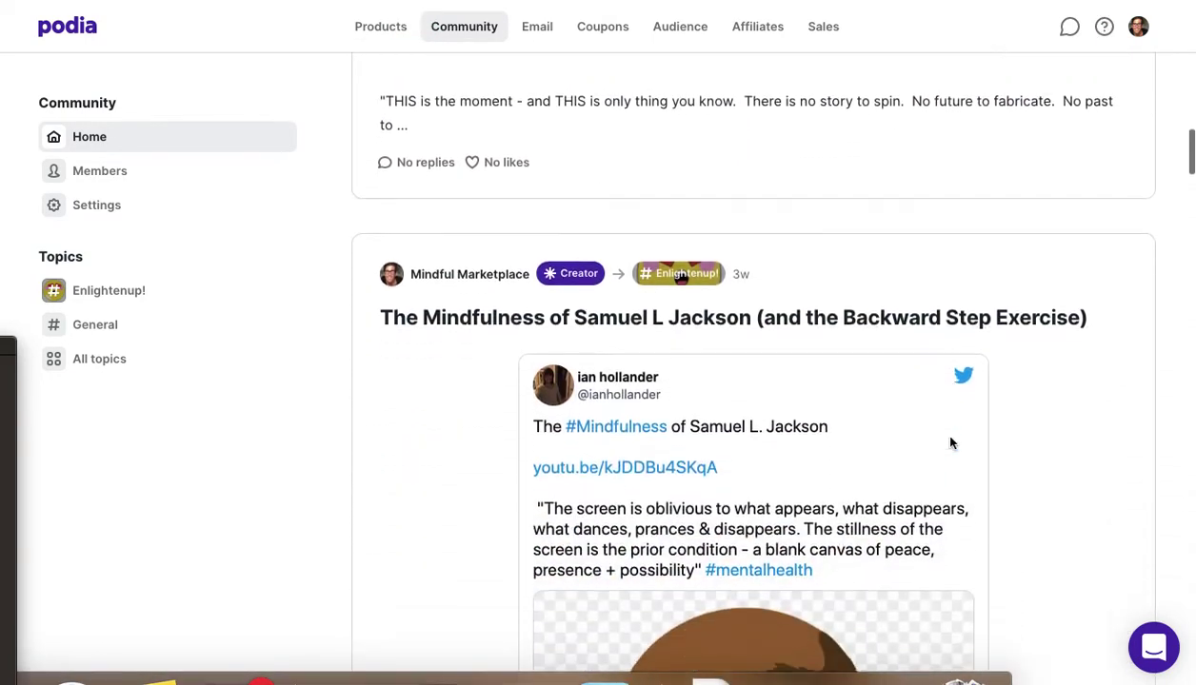
scroll(949, 442, down, 7)
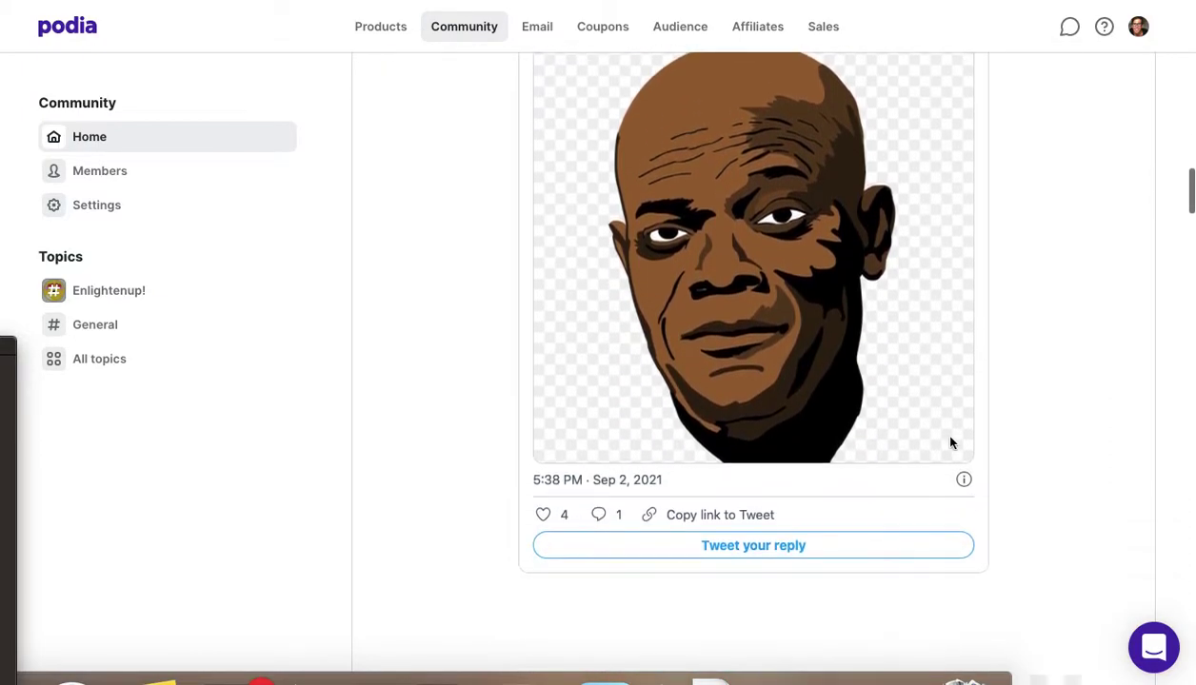
scroll(949, 443, down, 8)
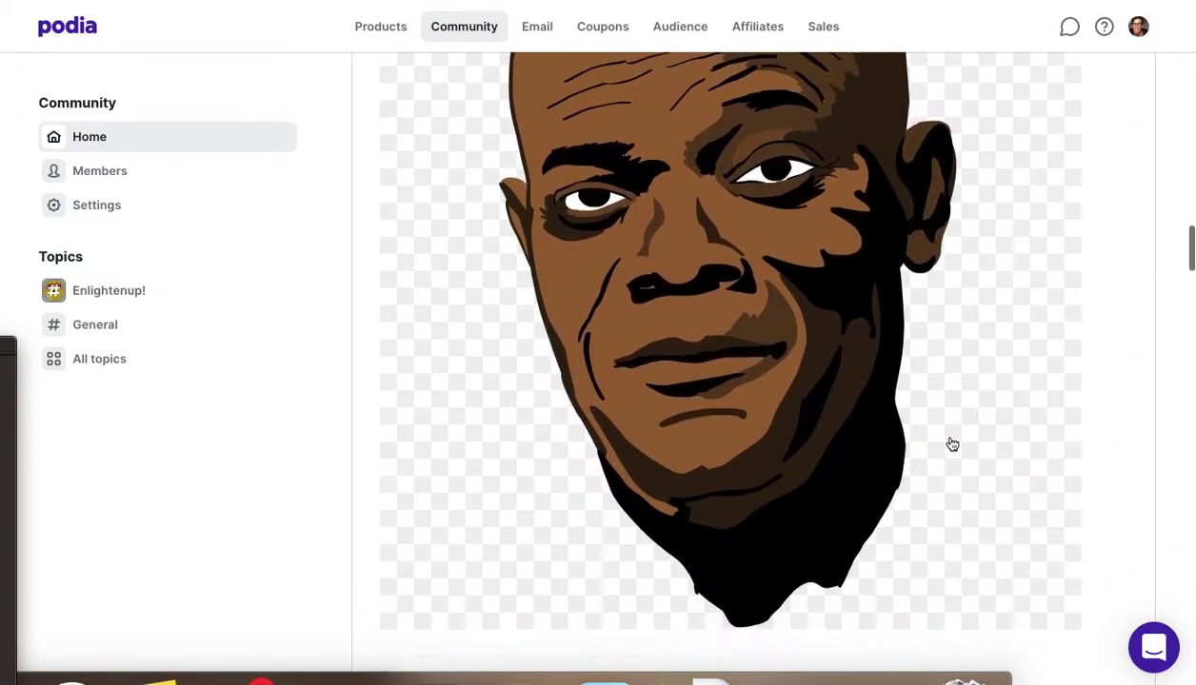
scroll(951, 444, down, 9)
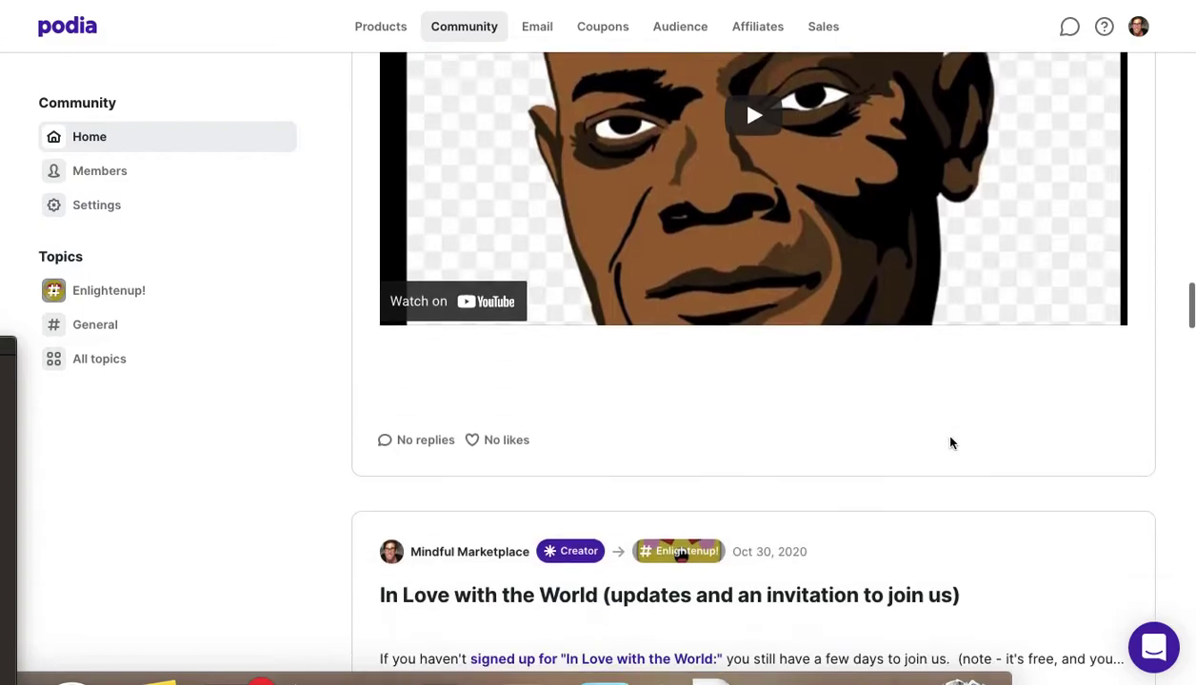
scroll(949, 443, down, 2)
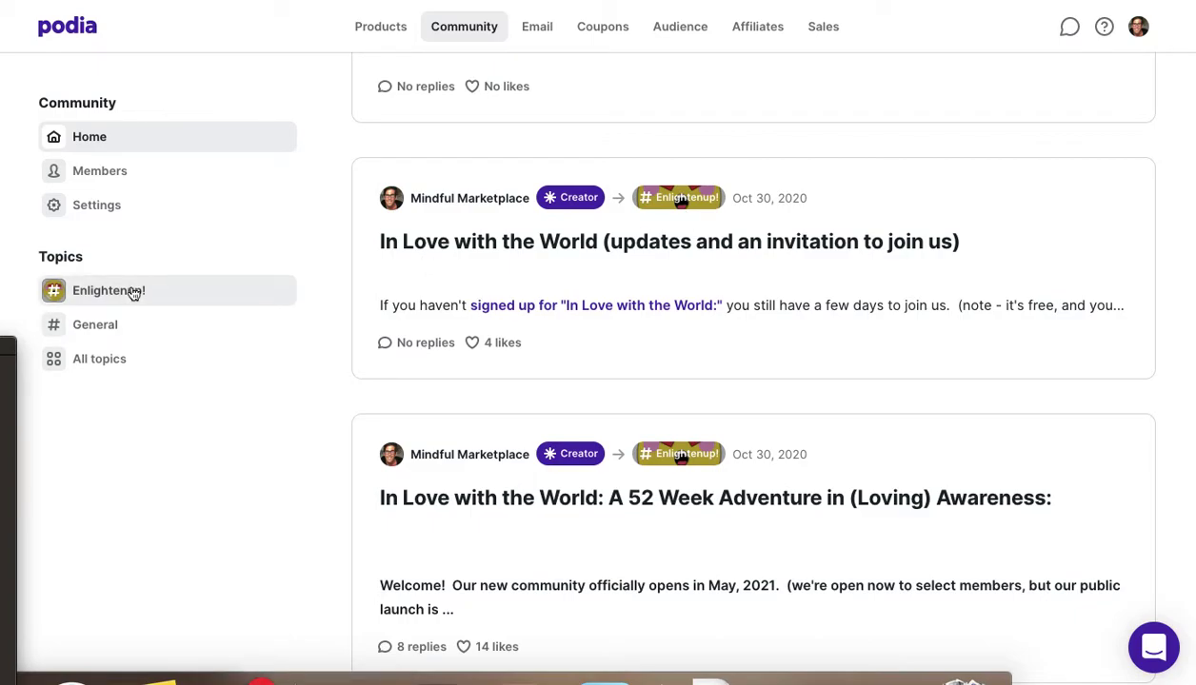
Open the list of all community topics and review every topic from Enlightened Entrepreneur to Welcome.
click(98, 359)
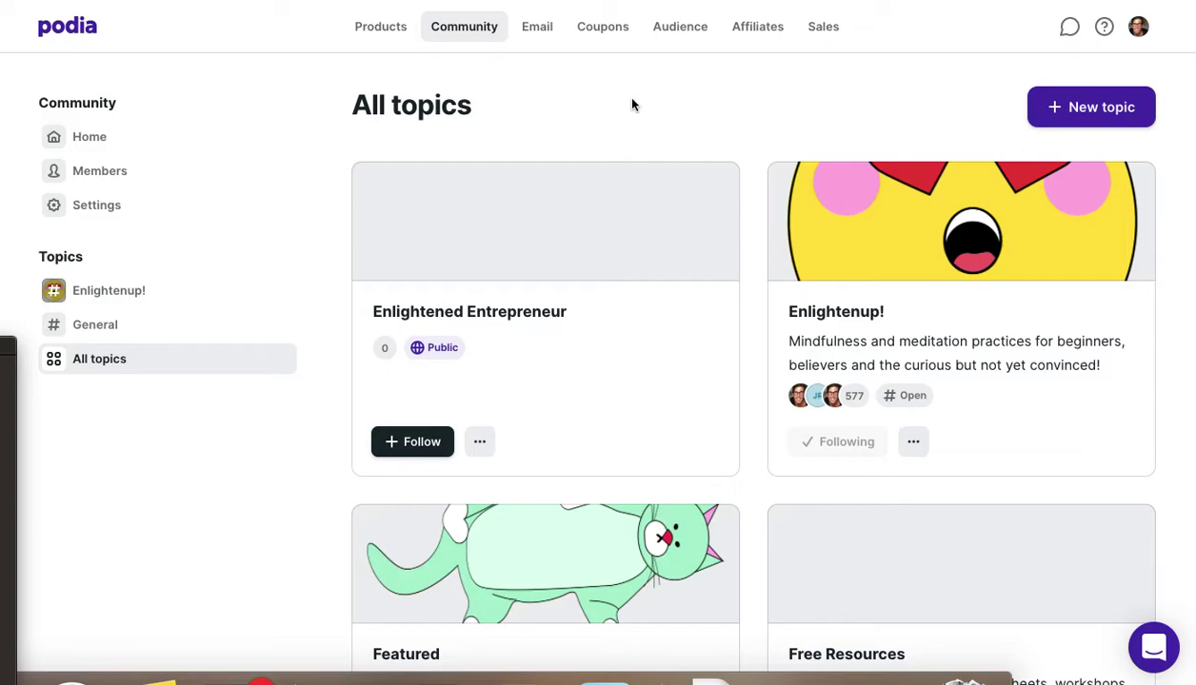
scroll(632, 104, down, 1)
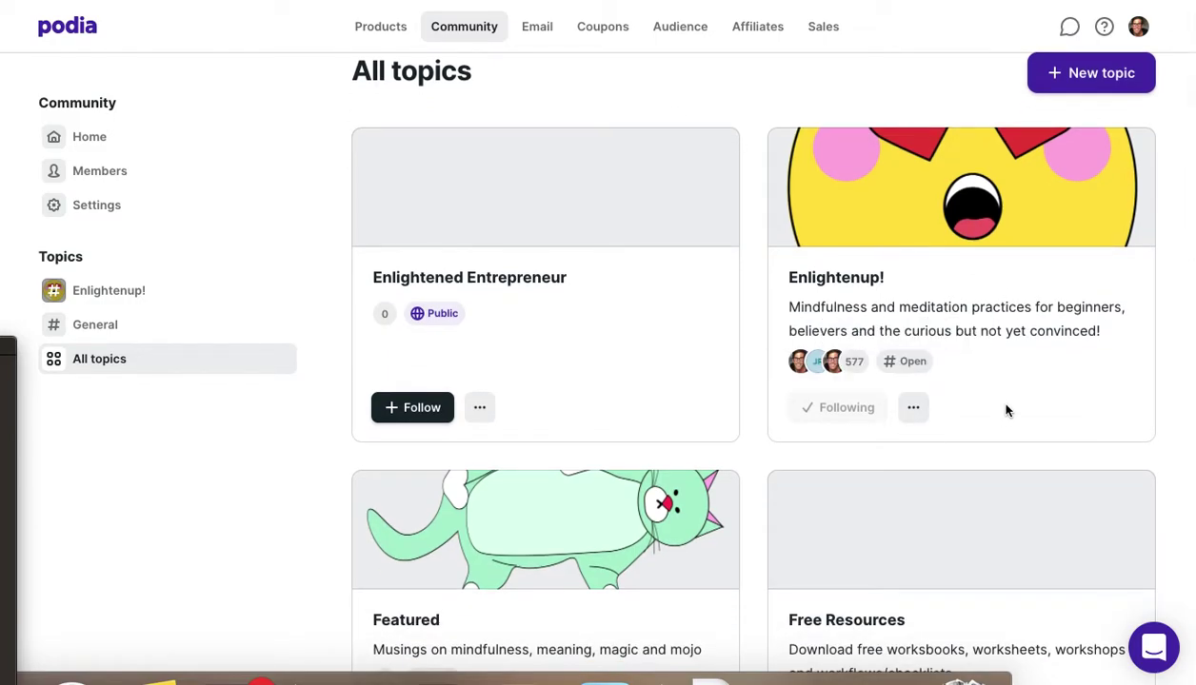
scroll(1007, 410, down, 3)
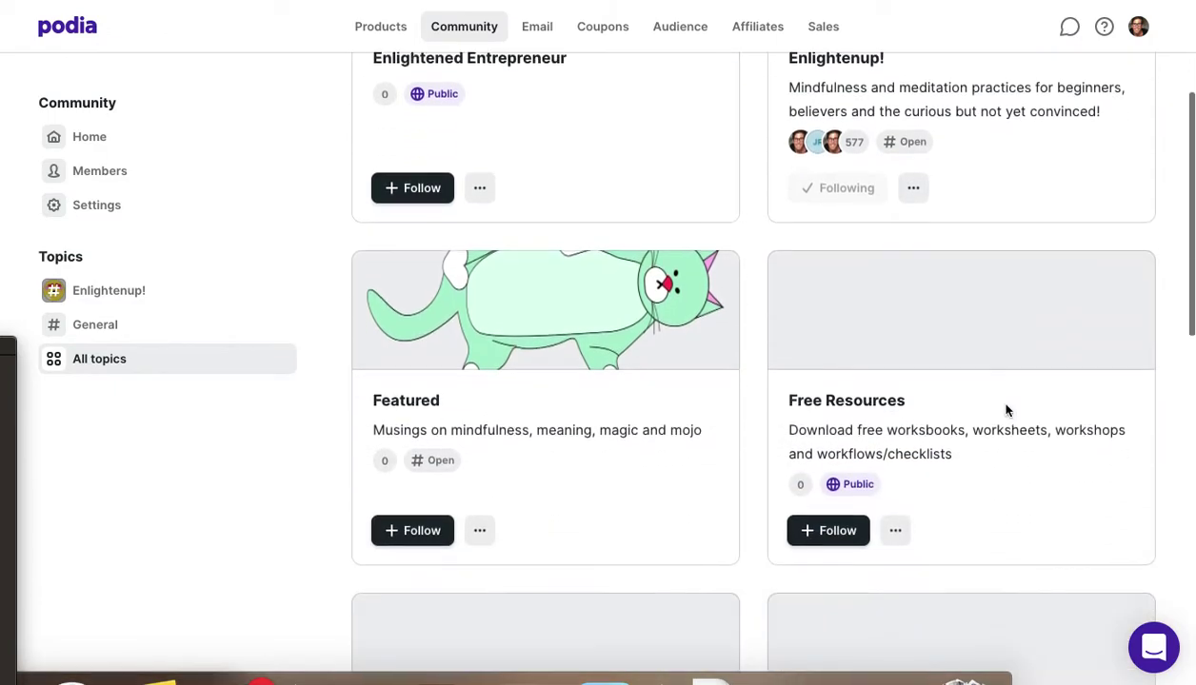
scroll(1007, 410, down, 1)
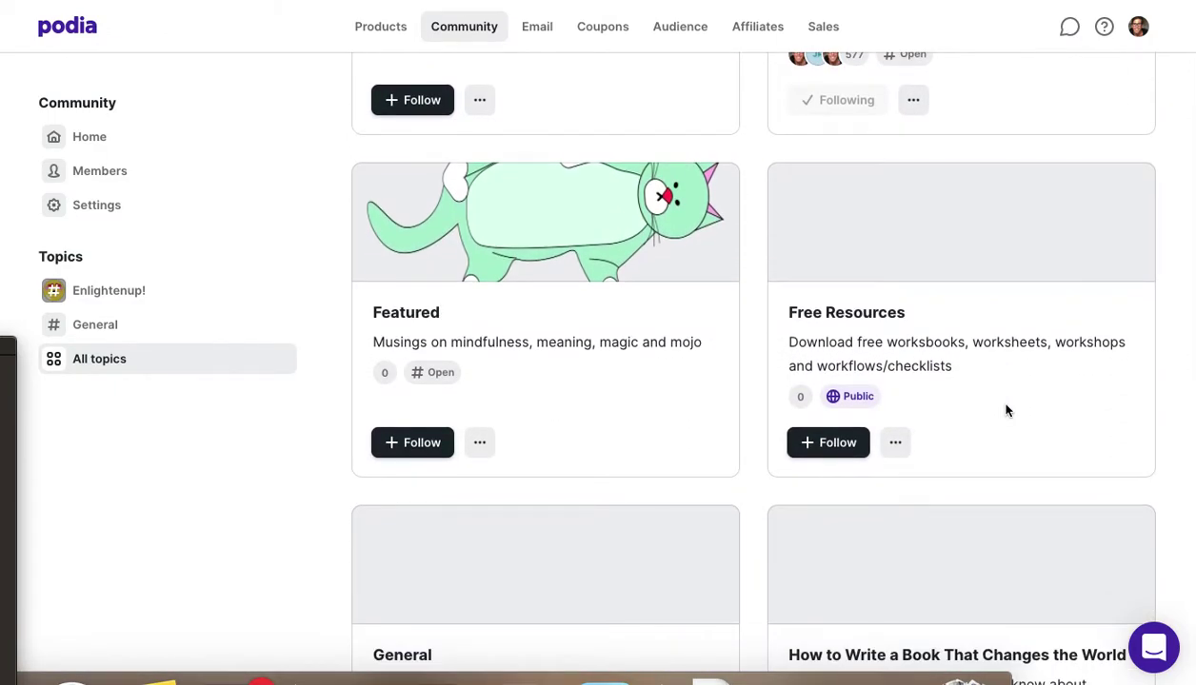
scroll(1006, 411, down, 2)
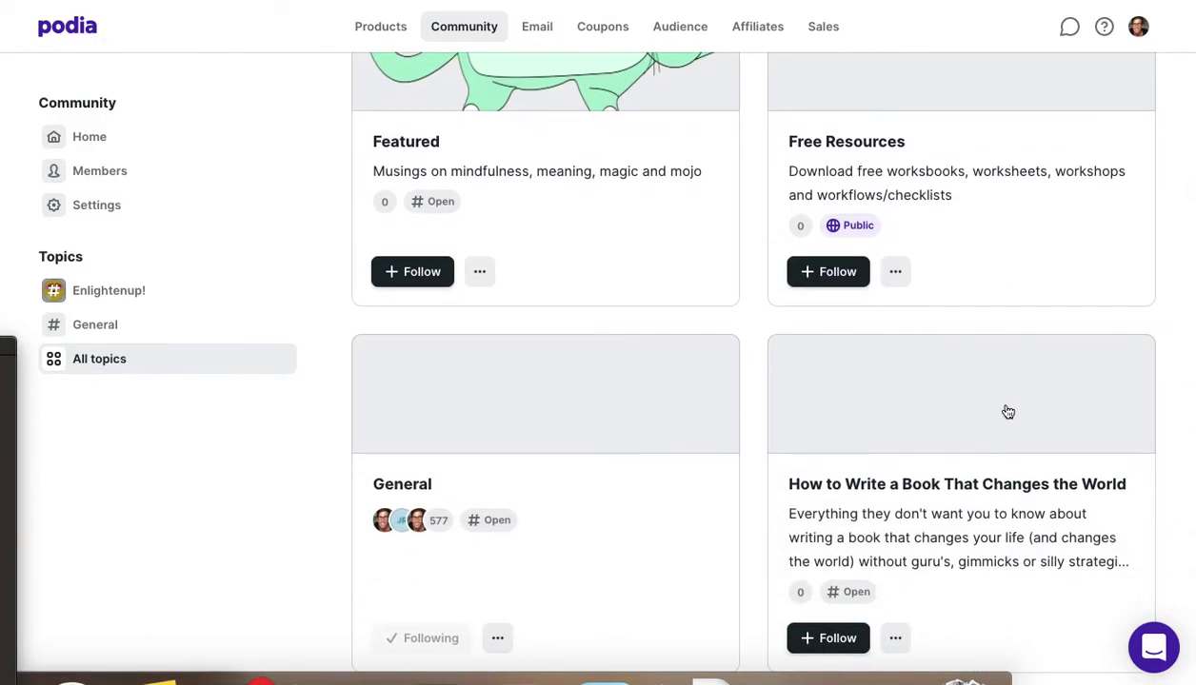
scroll(1007, 412, down, 3)
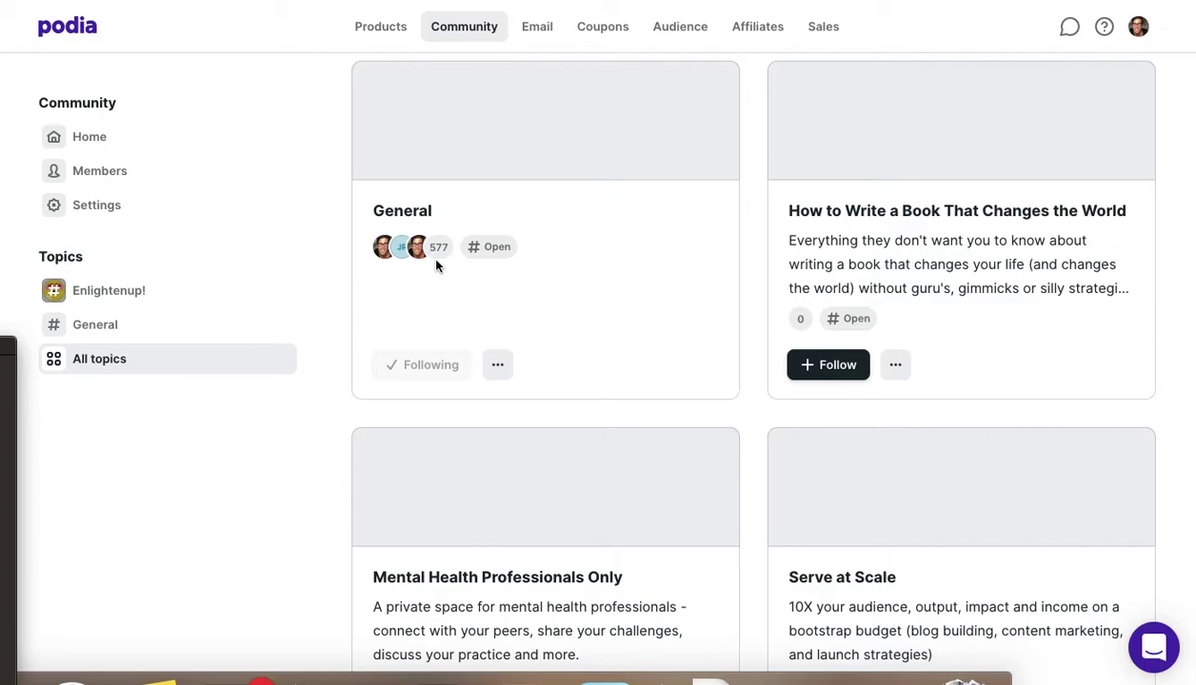
scroll(436, 266, down, 4)
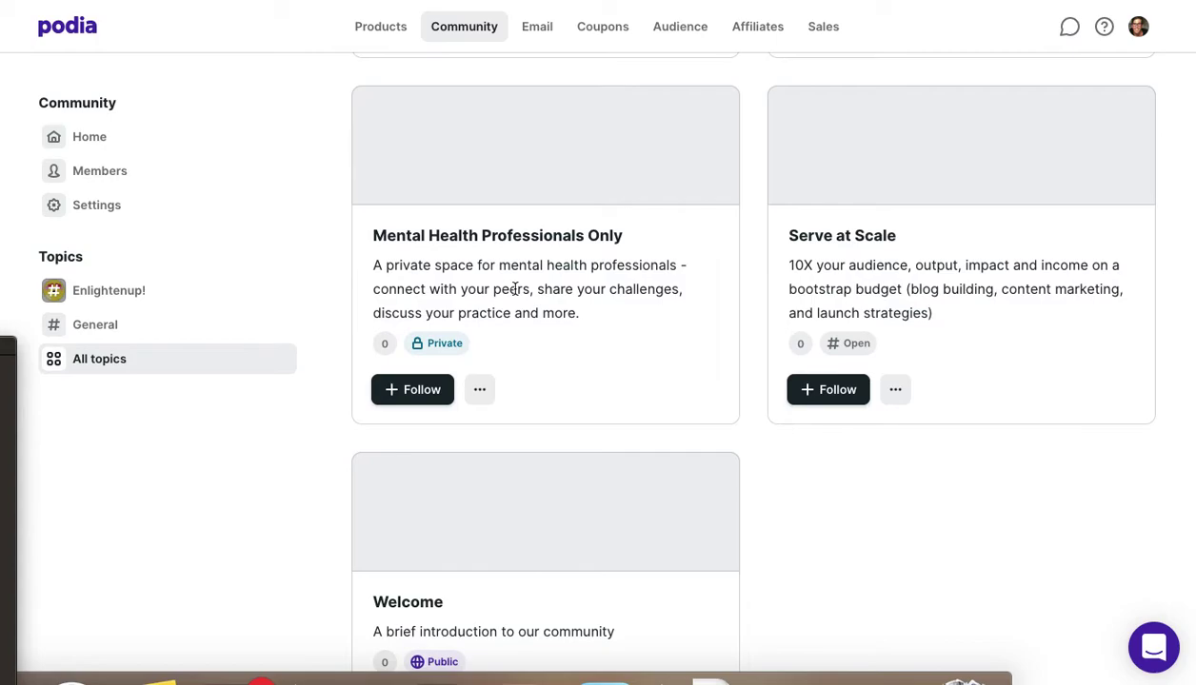
scroll(515, 289, down, 3)
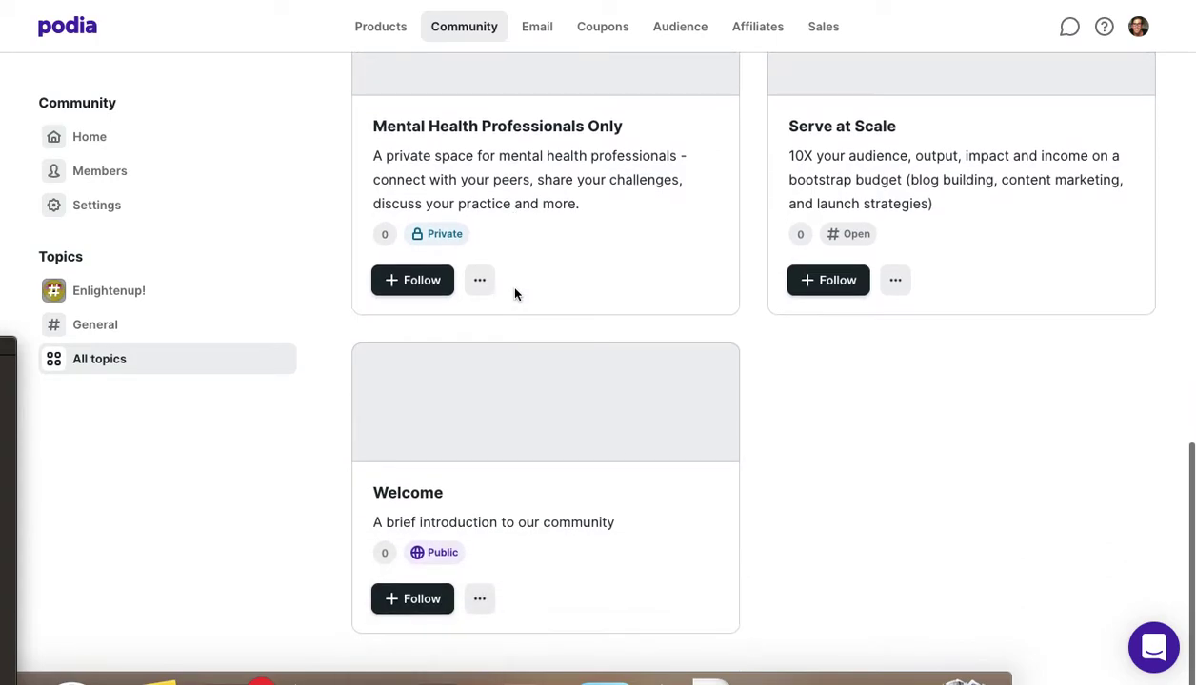
scroll(514, 294, up, 1)
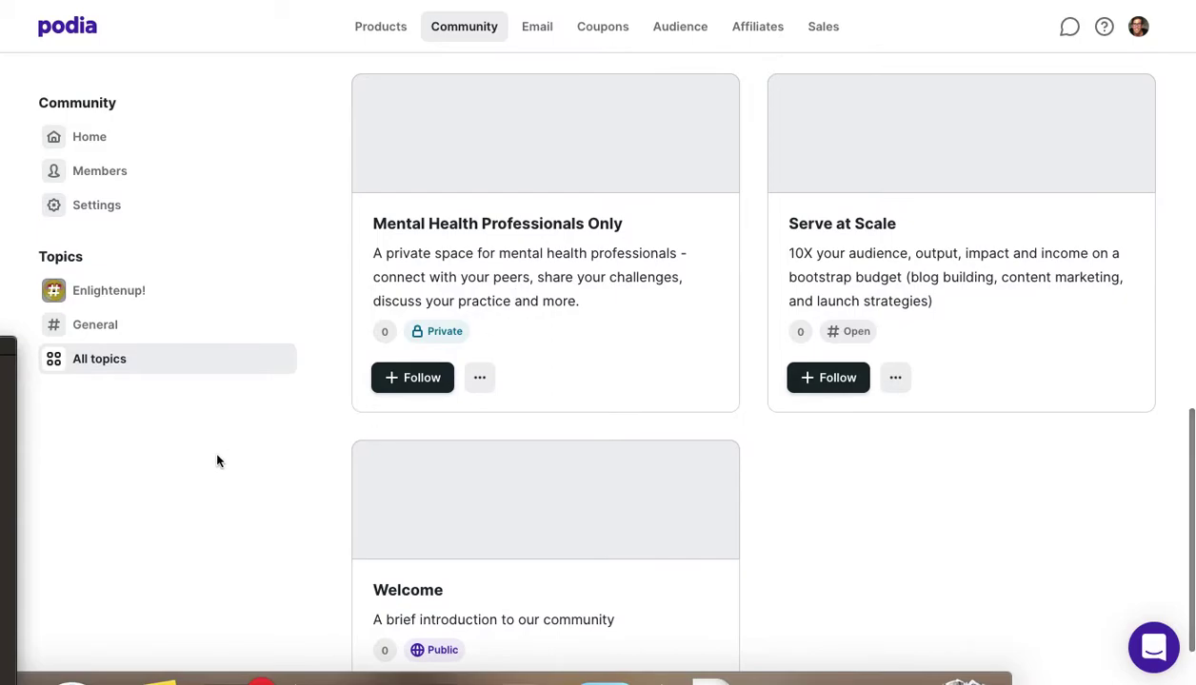
scroll(167, 391, up, 1)
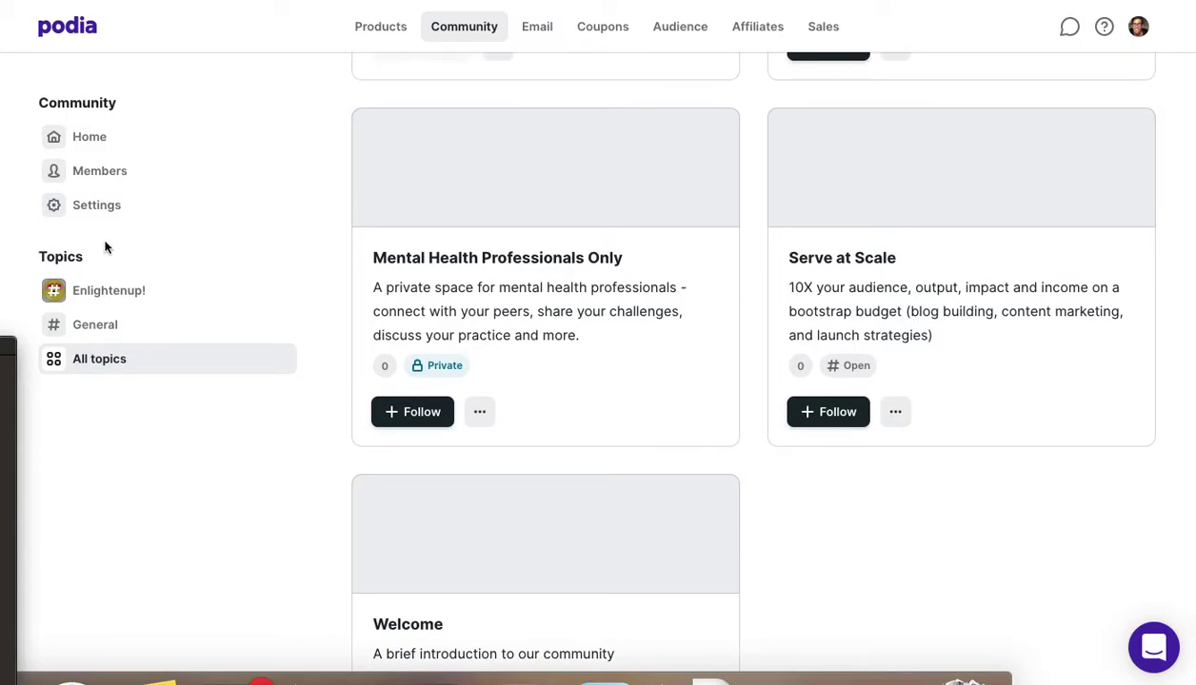
scroll(107, 206, up, 1)
scroll(105, 210, up, 10)
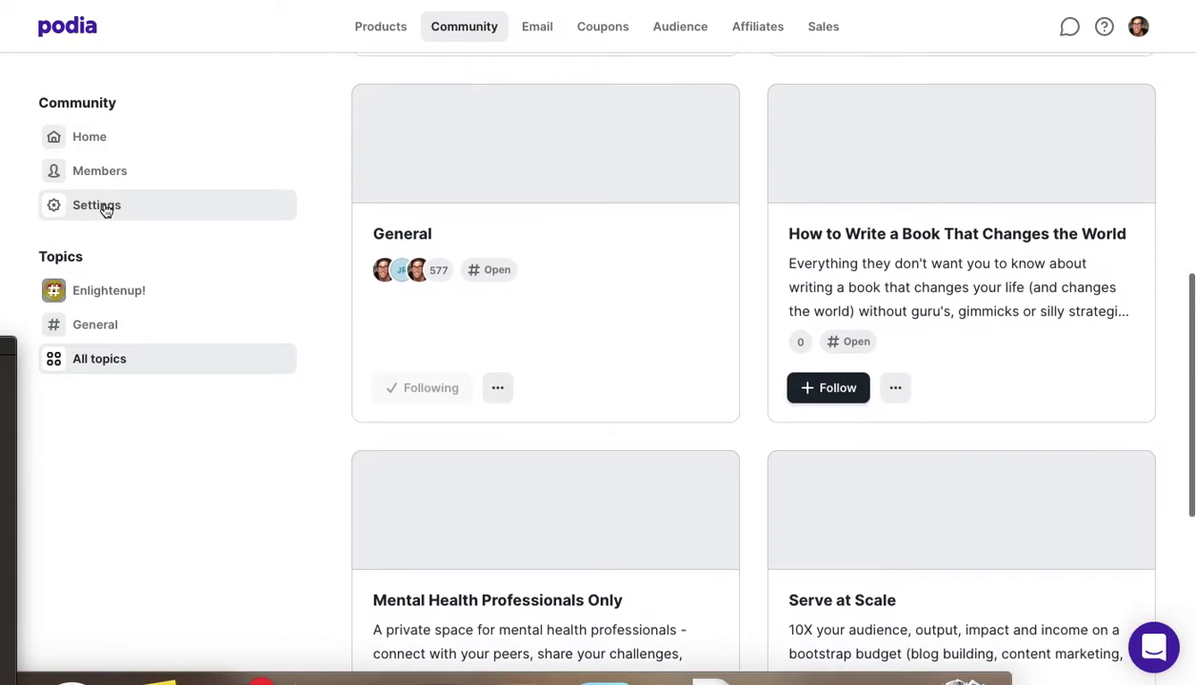
scroll(105, 209, up, 5)
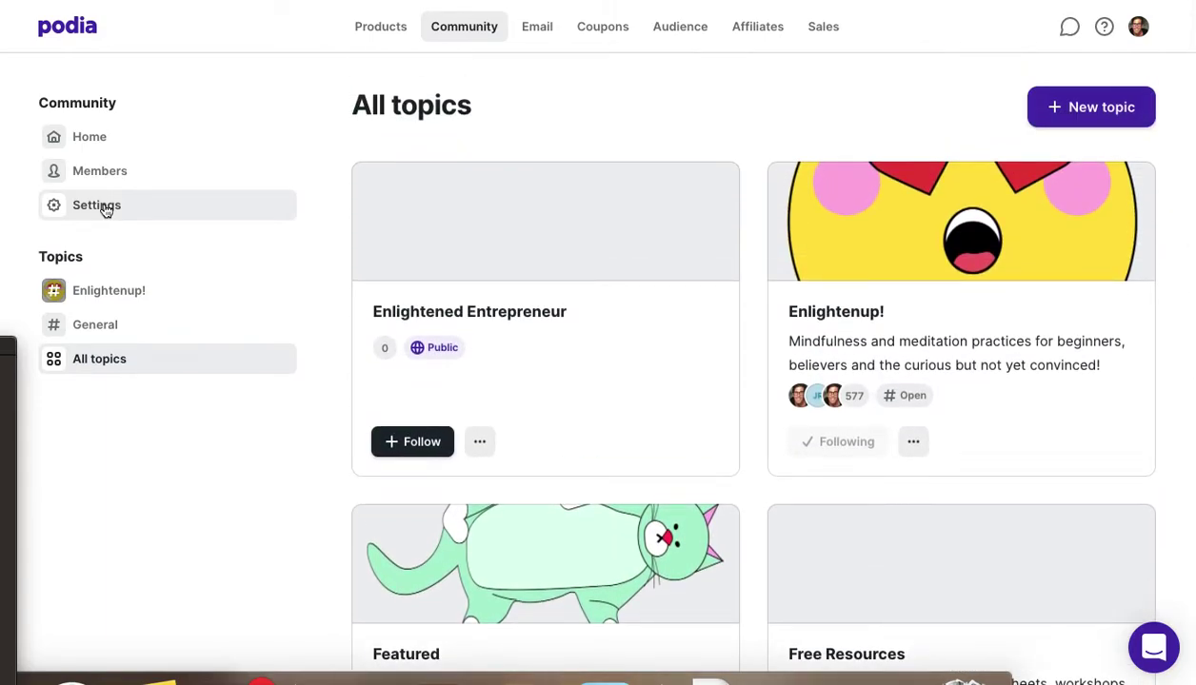
Glance at the community settings and browse the first three pages of the members list.
click(106, 209)
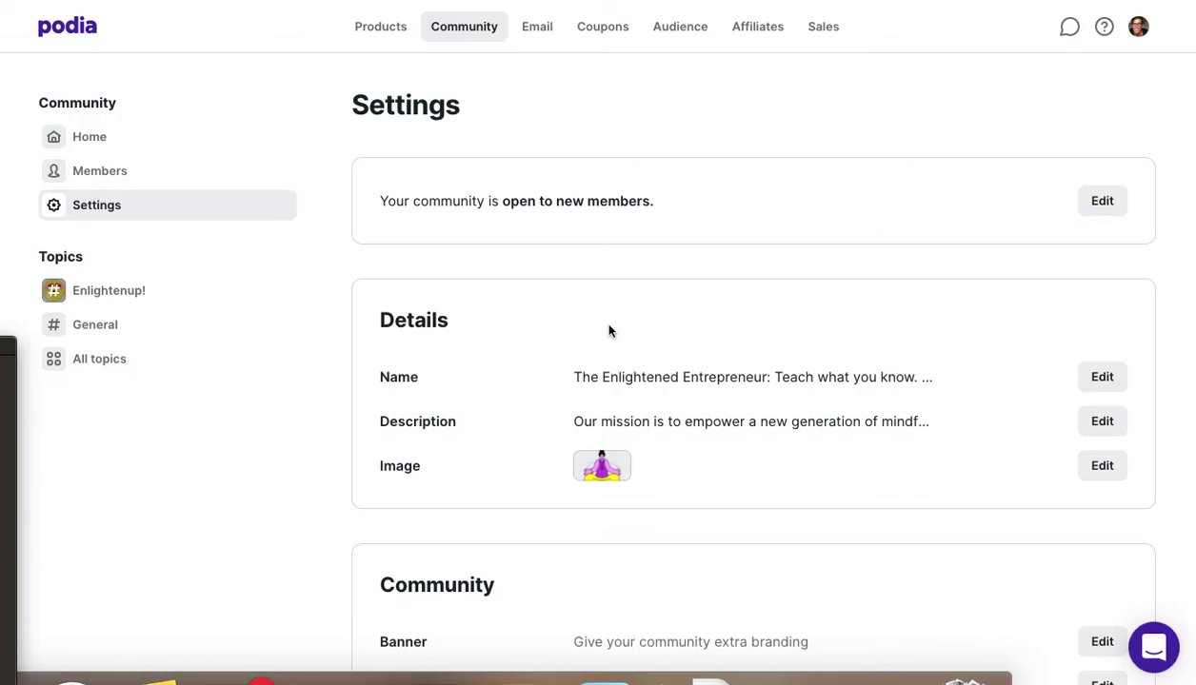
click(111, 174)
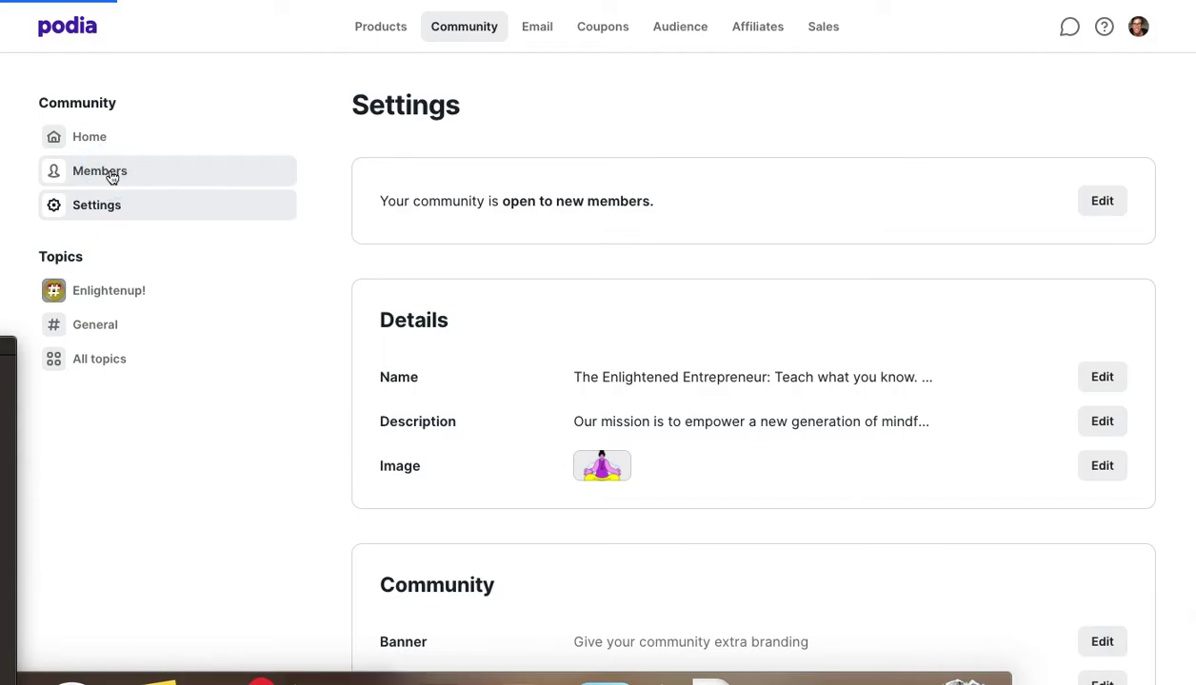
scroll(111, 174, down, 5)
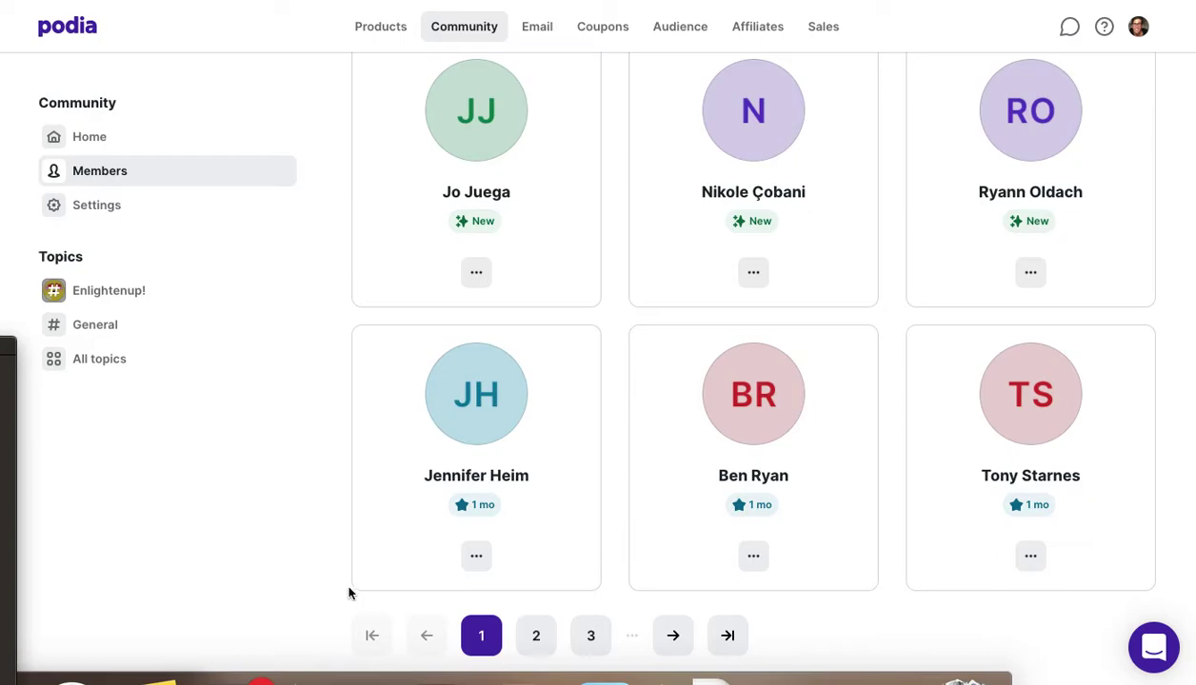
click(541, 640)
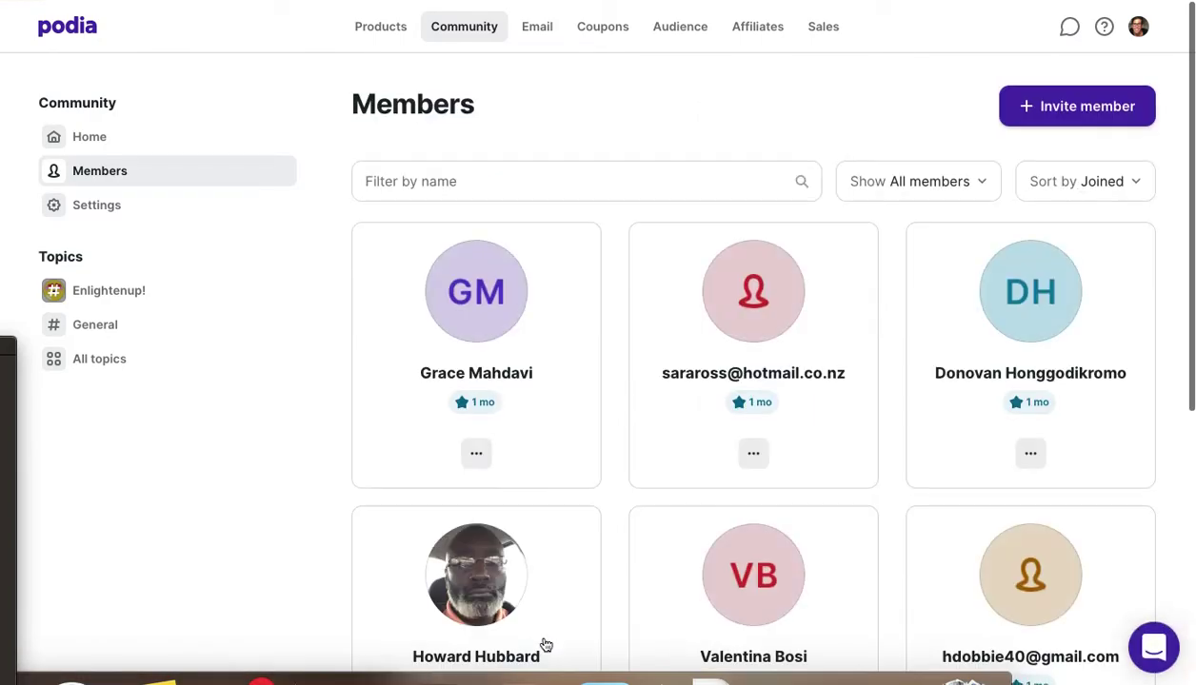
scroll(546, 645, down, 3)
scroll(545, 645, down, 3)
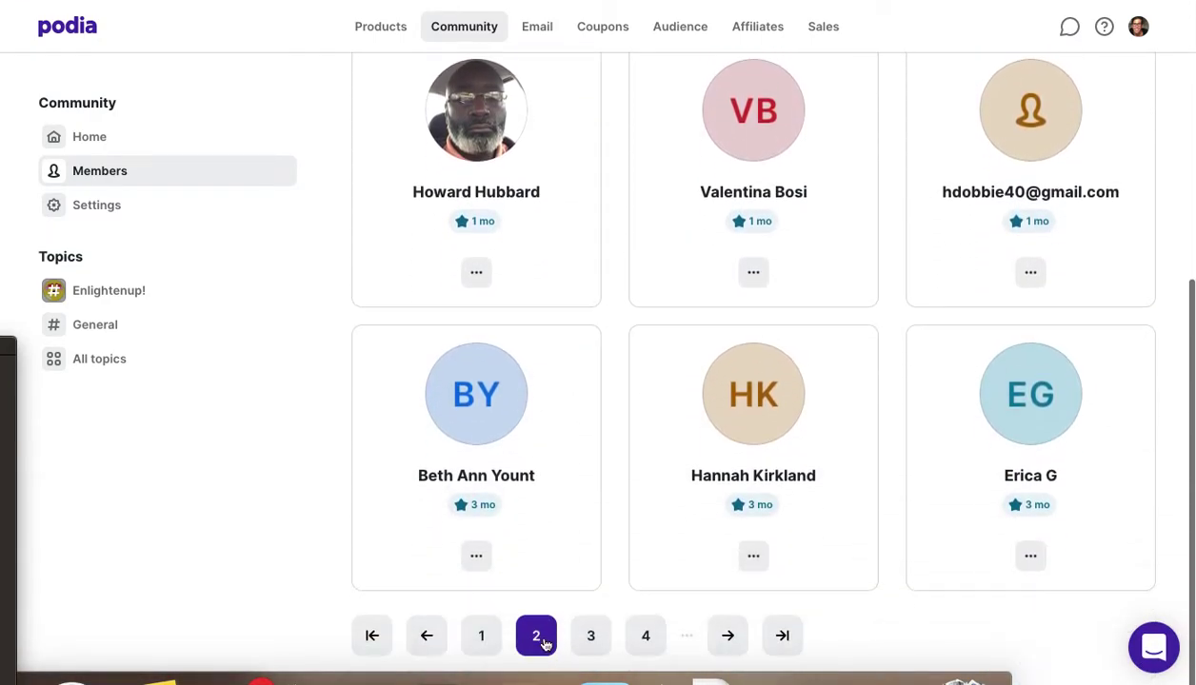
click(590, 635)
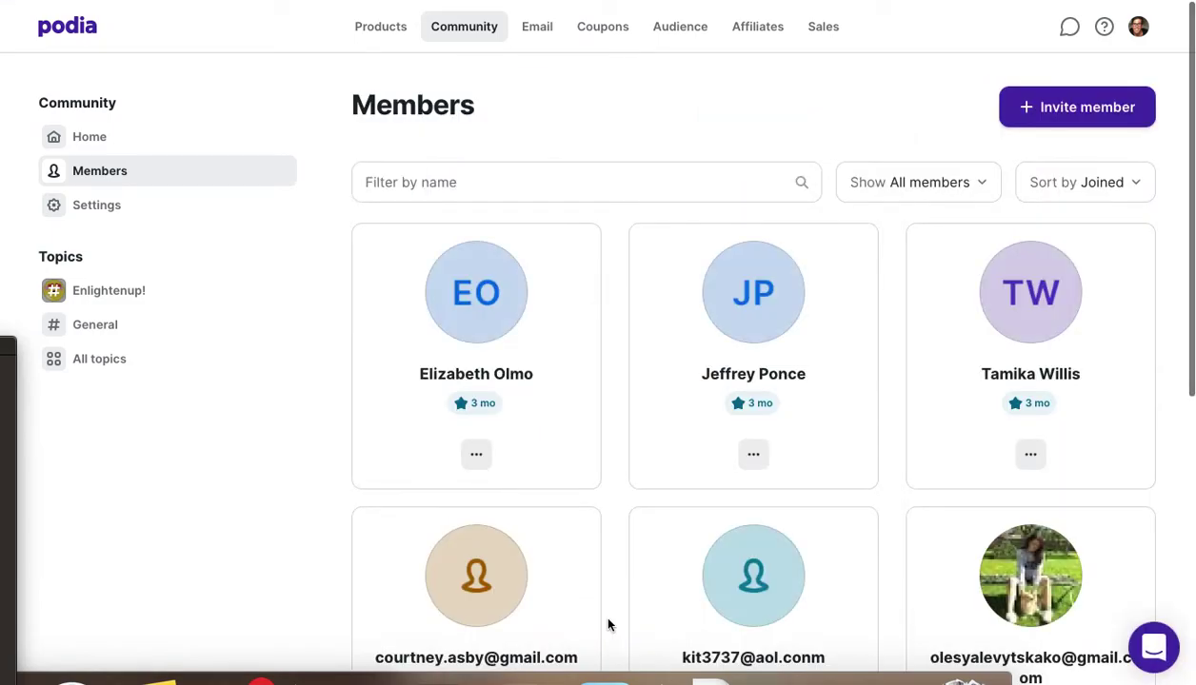
scroll(609, 626, down, 2)
scroll(609, 625, up, 3)
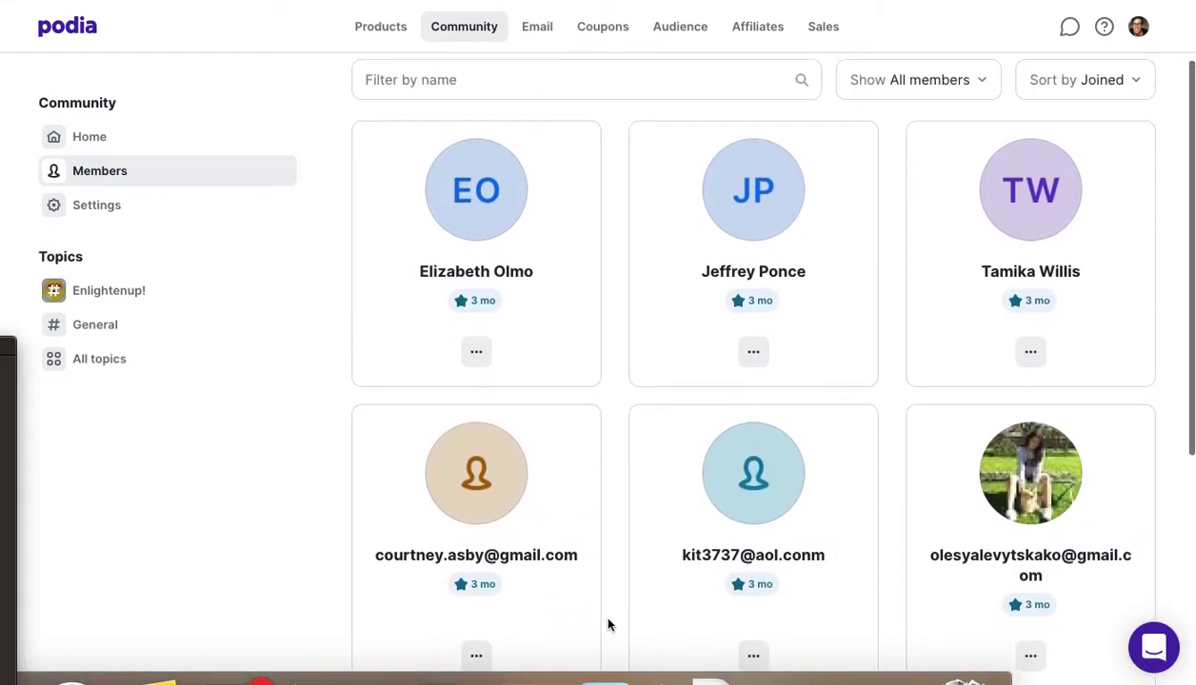
Open the community settings and review the membership status, details, banner and default topics.
click(133, 211)
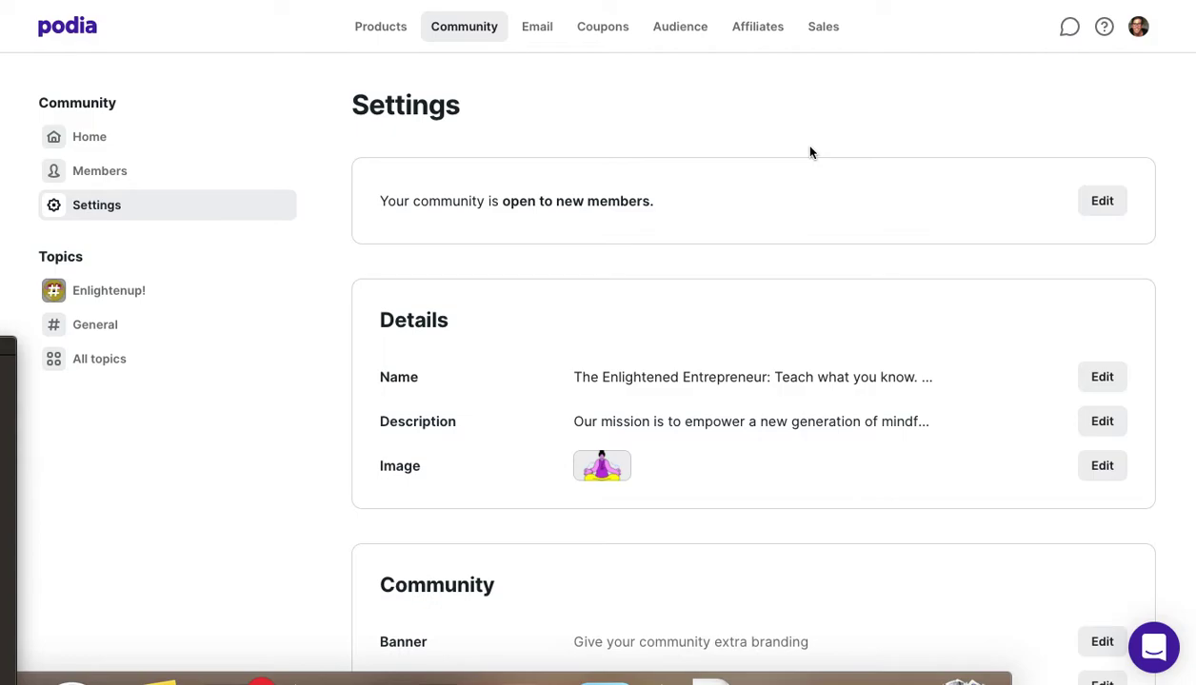
scroll(810, 153, down, 2)
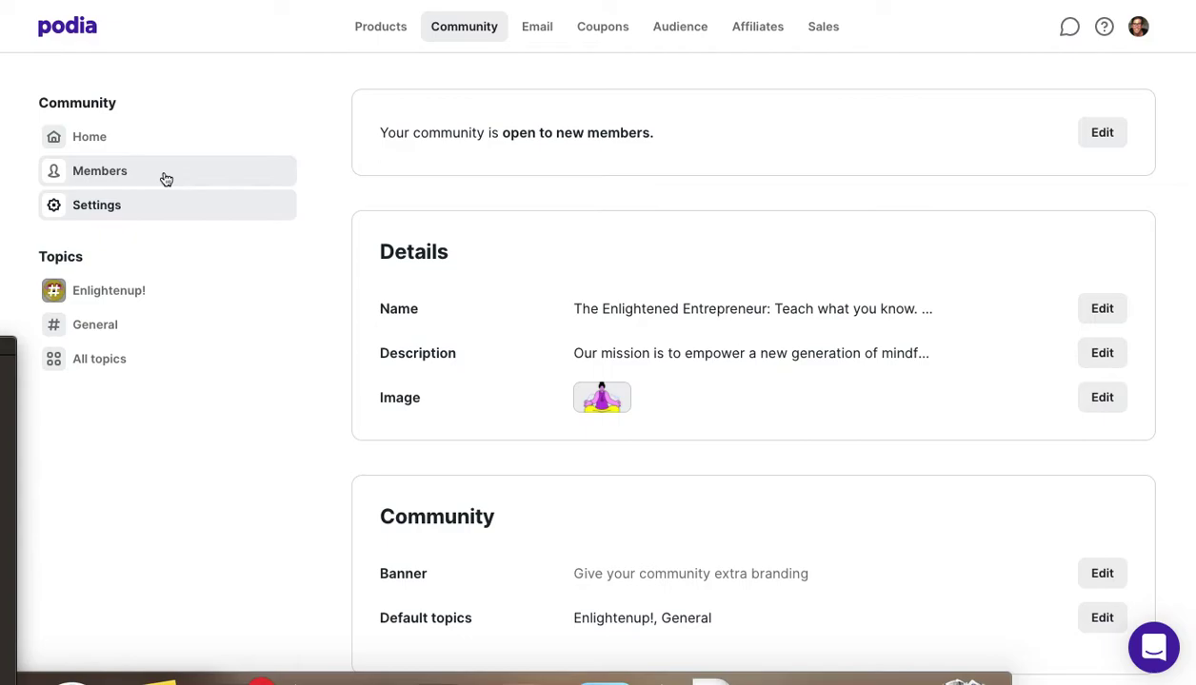
Review the community's list of plans from How to Write a Book That Changes the World to Founding Members.
scroll(166, 179, down, 5)
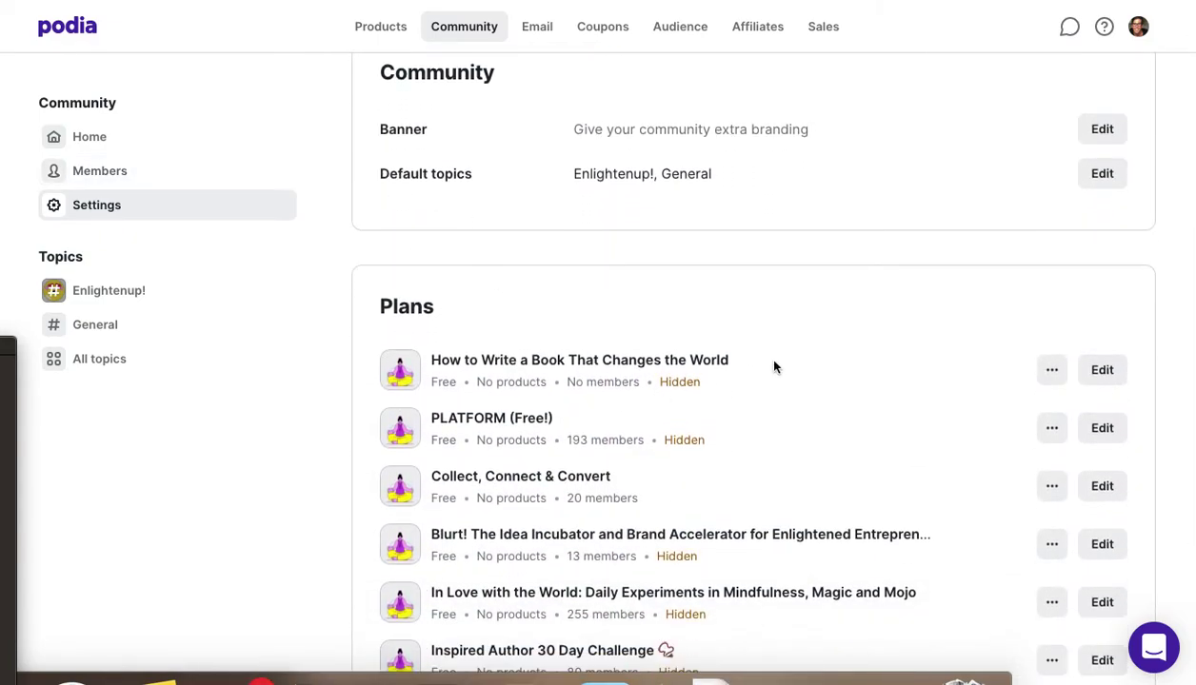
scroll(815, 352, down, 1)
scroll(815, 351, down, 3)
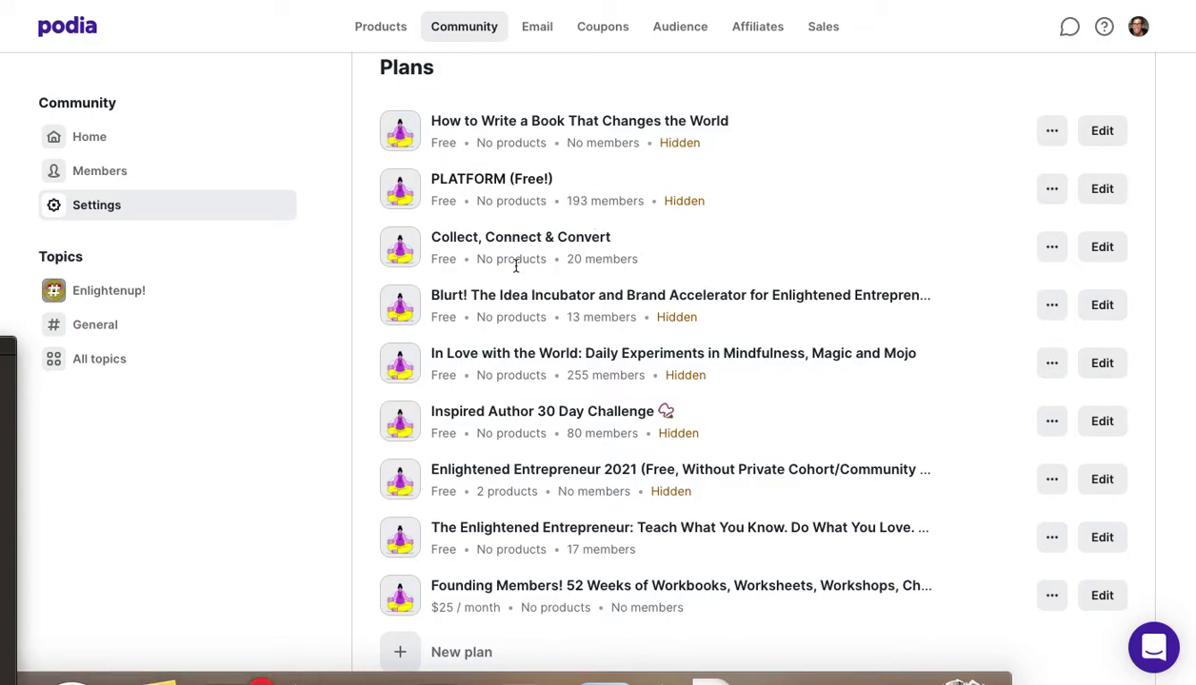
scroll(595, 271, down, 2)
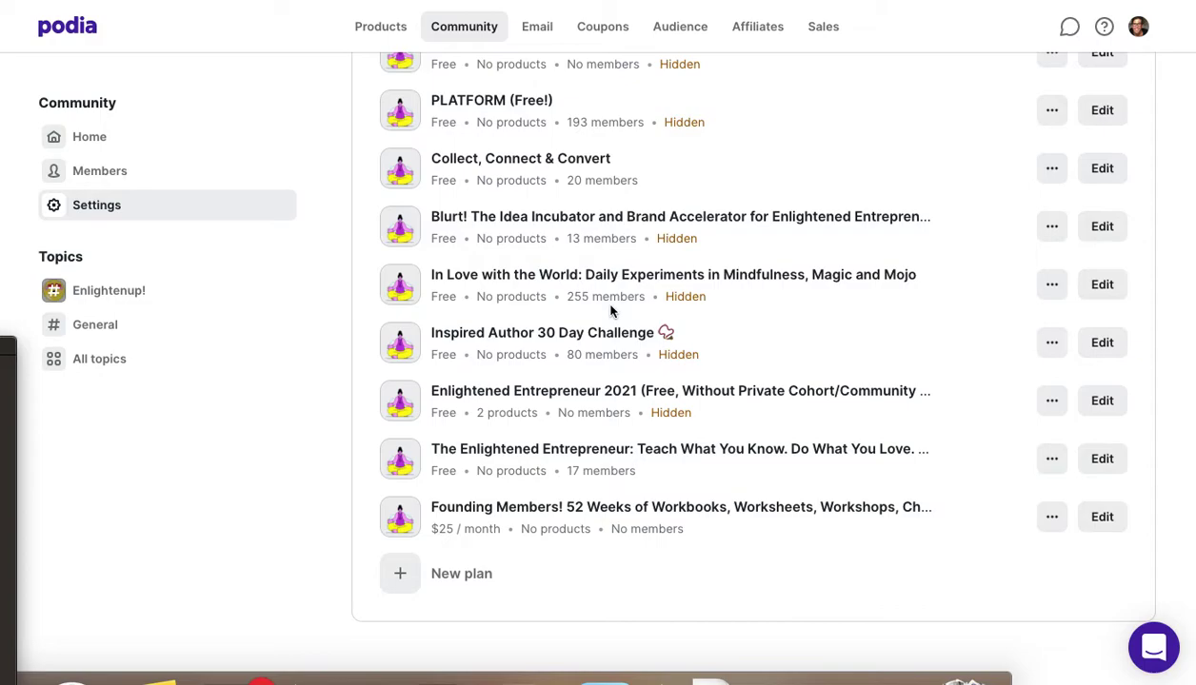
Try to set a community banner using an image found by searching Unsplash for "mindfulness".
scroll(610, 310, up, 4)
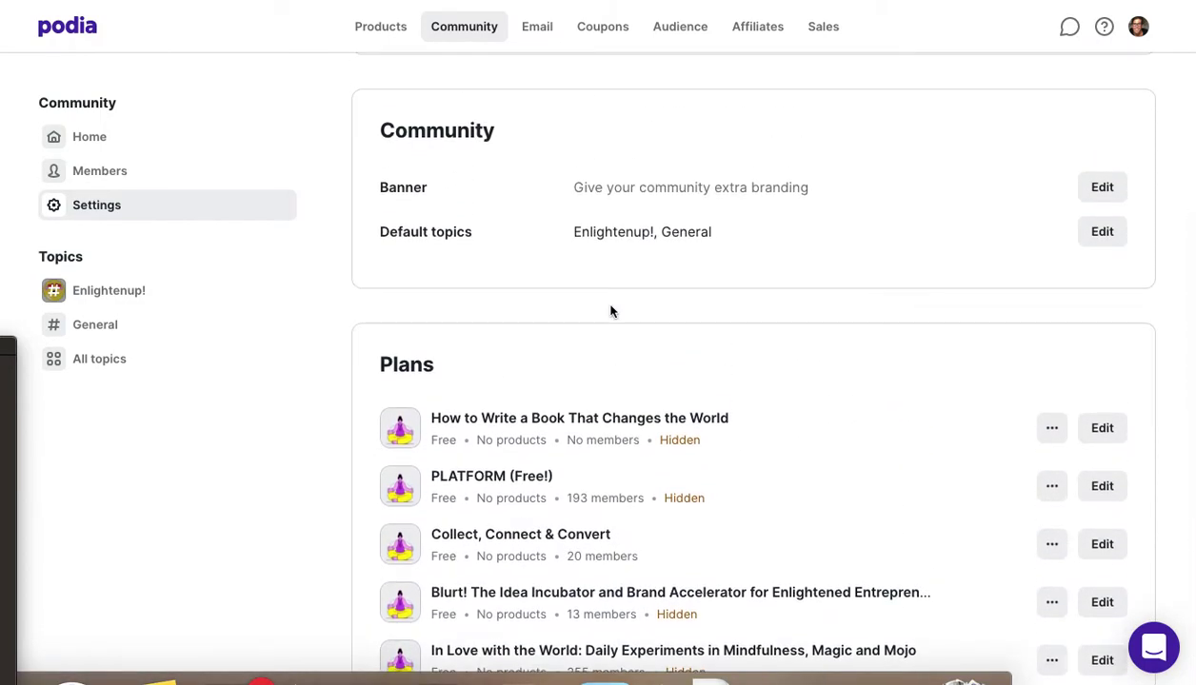
scroll(610, 311, up, 4)
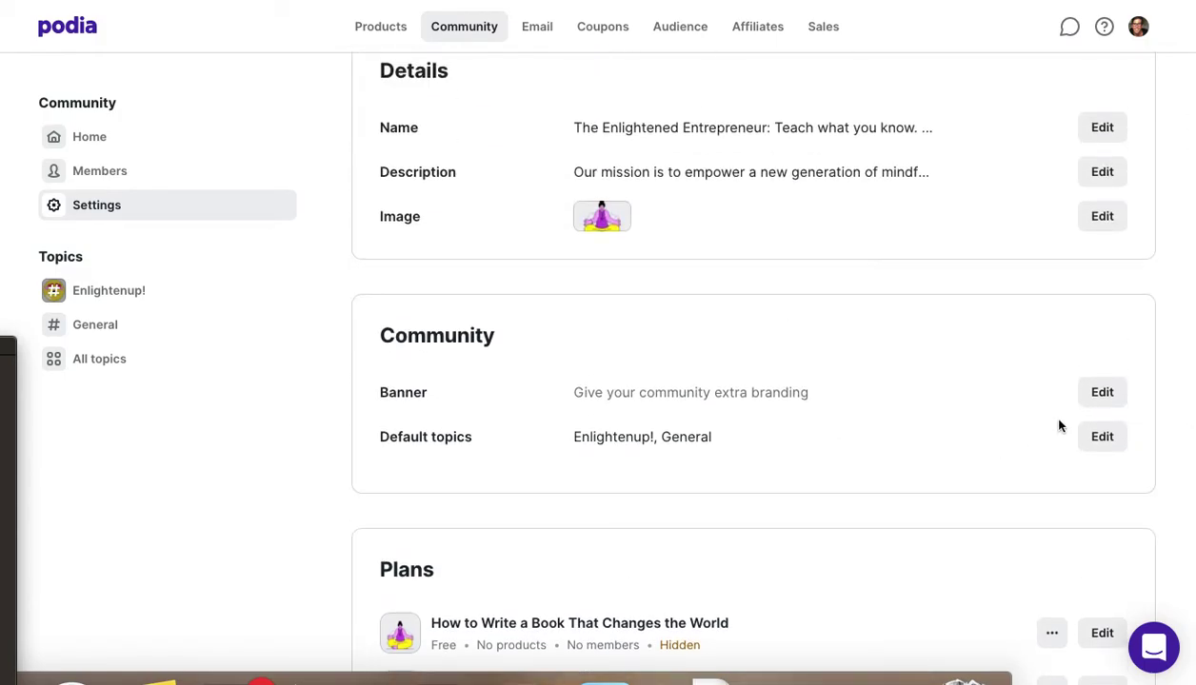
click(1105, 399)
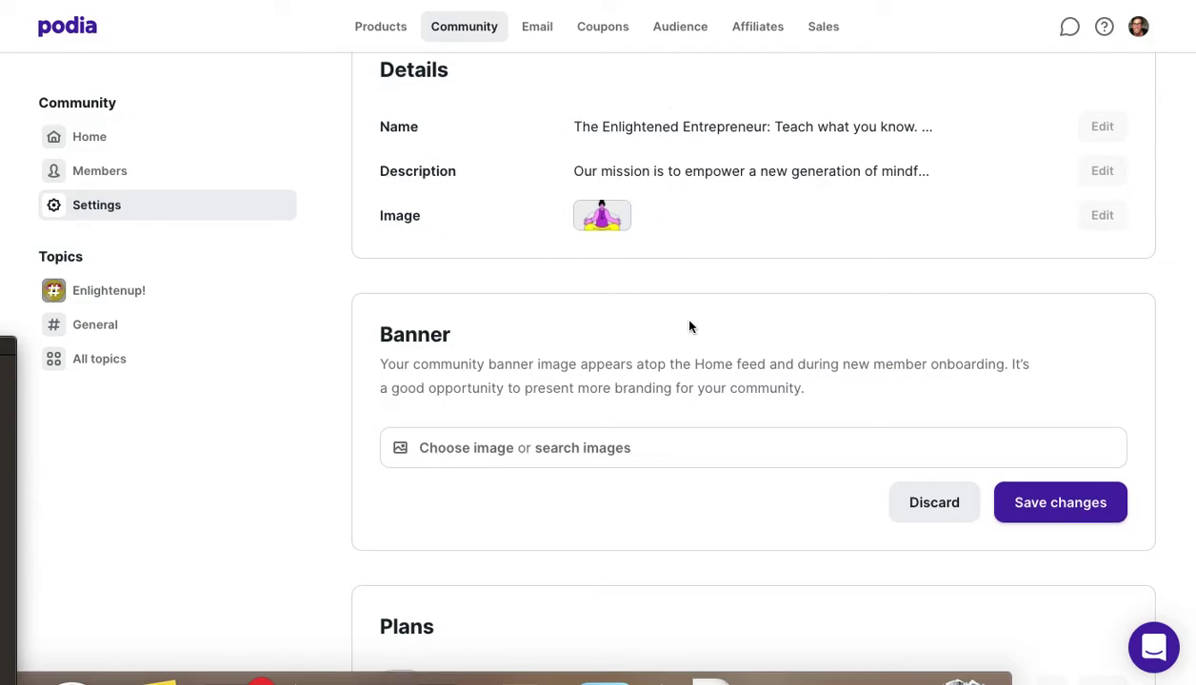
scroll(689, 324, down, 1)
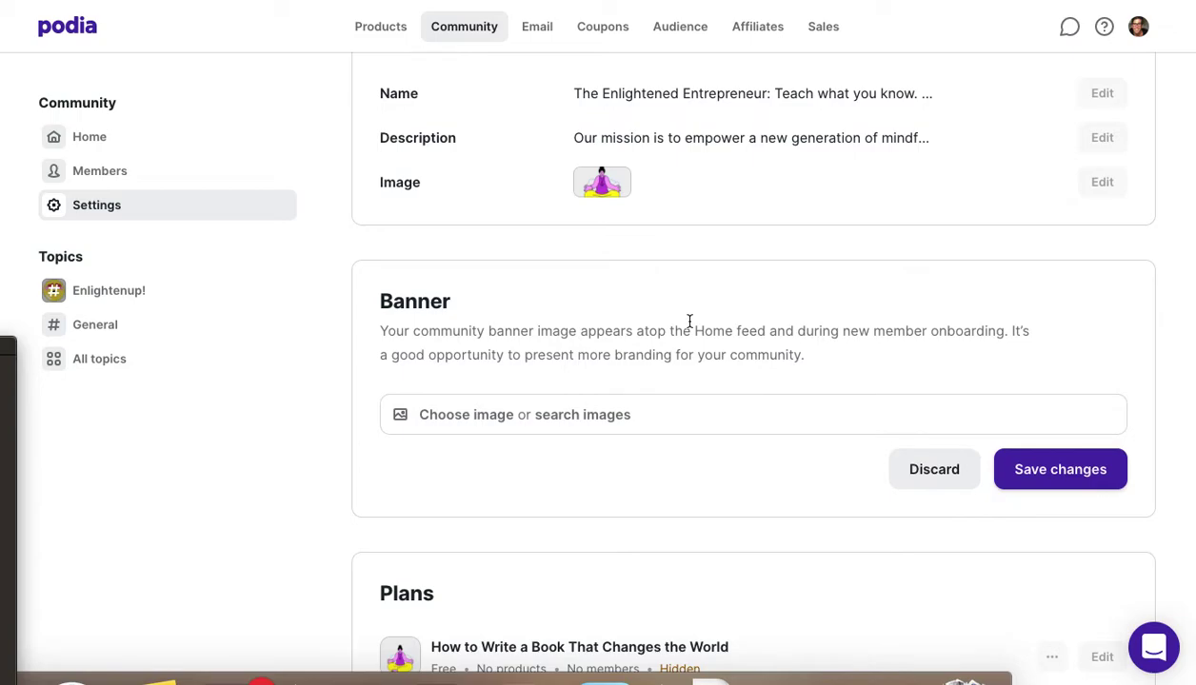
scroll(688, 321, down, 5)
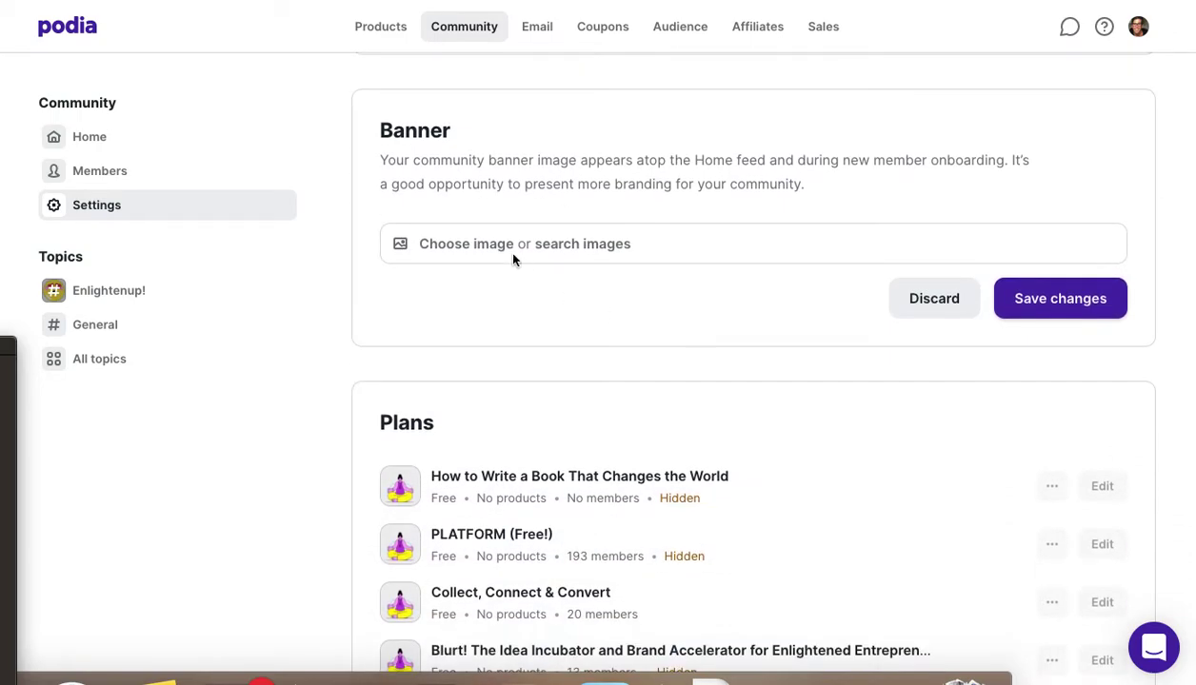
click(592, 245)
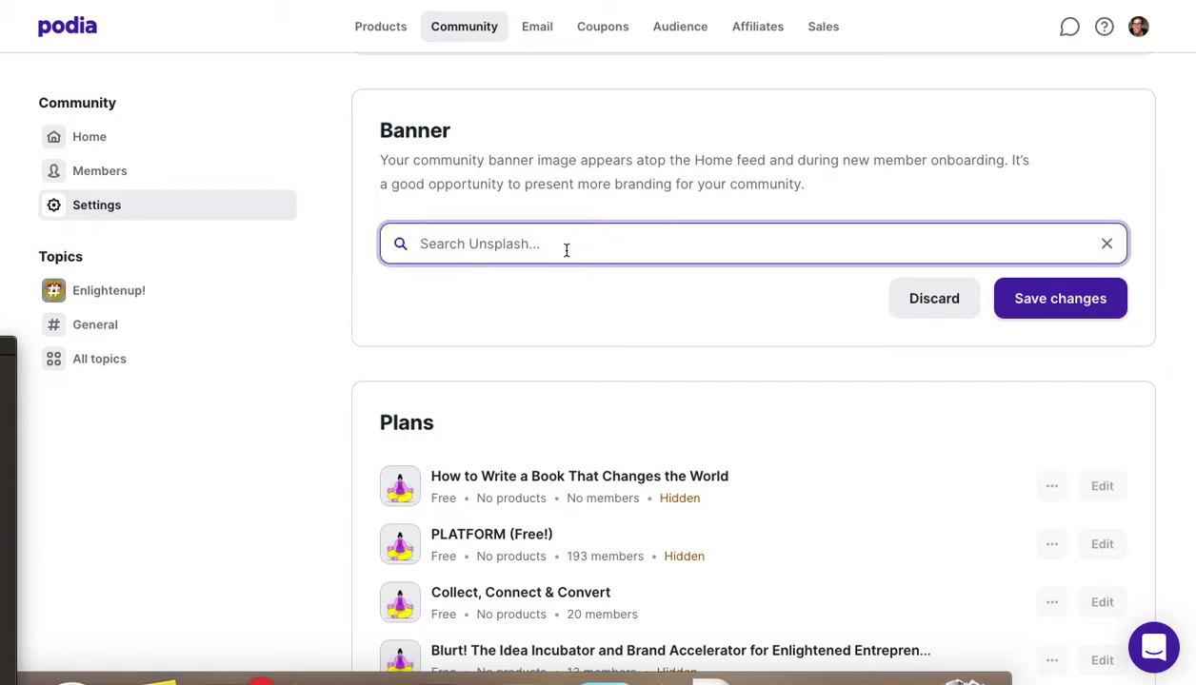
text(mindfulness)
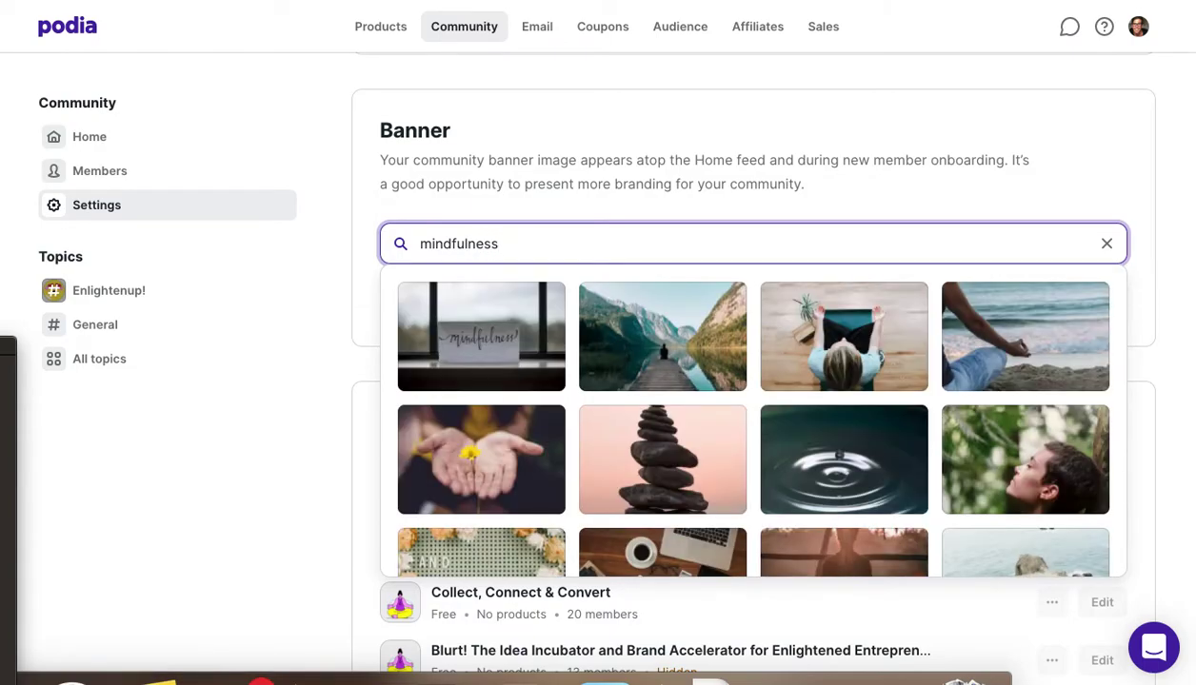
click(579, 405)
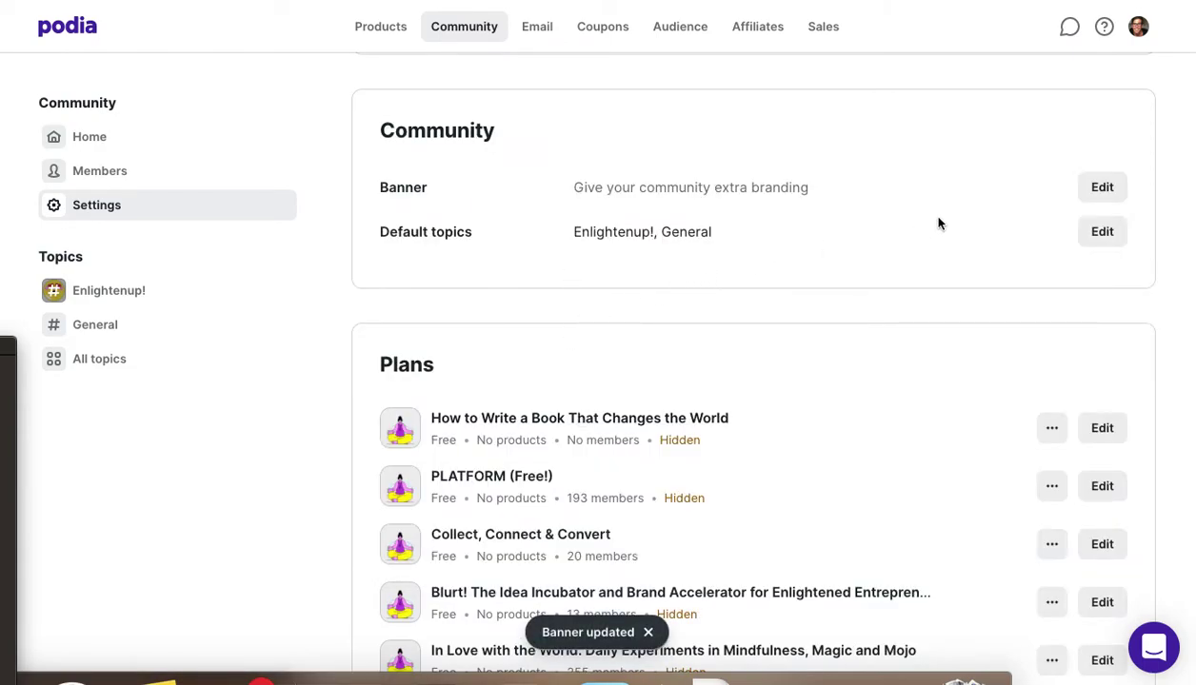
Try again to set the community banner, using an Unsplash image found with the search term "psychedelic".
scroll(1020, 226, up, 1)
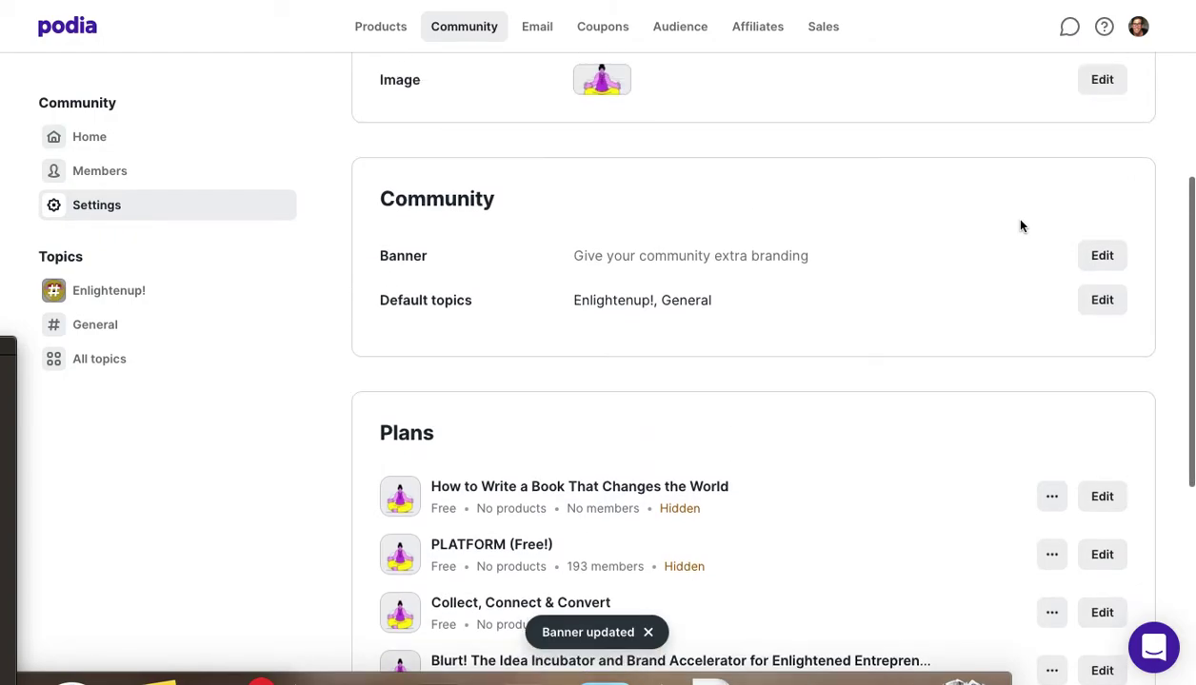
scroll(1020, 226, up, 1)
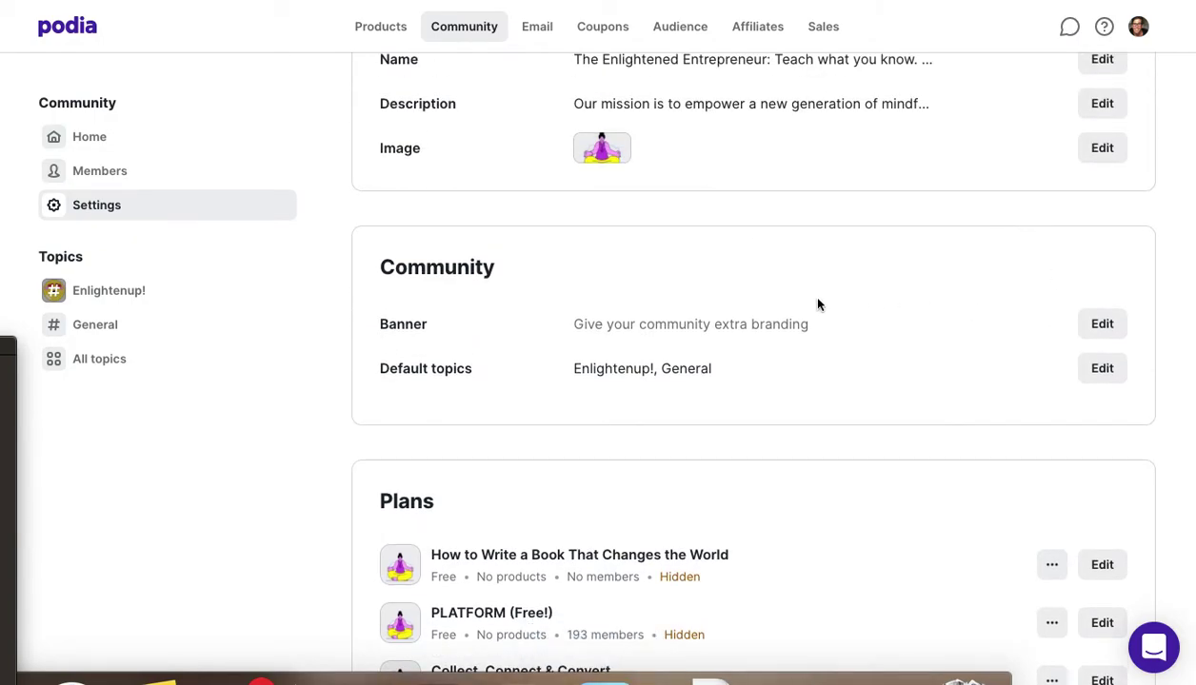
click(1090, 320)
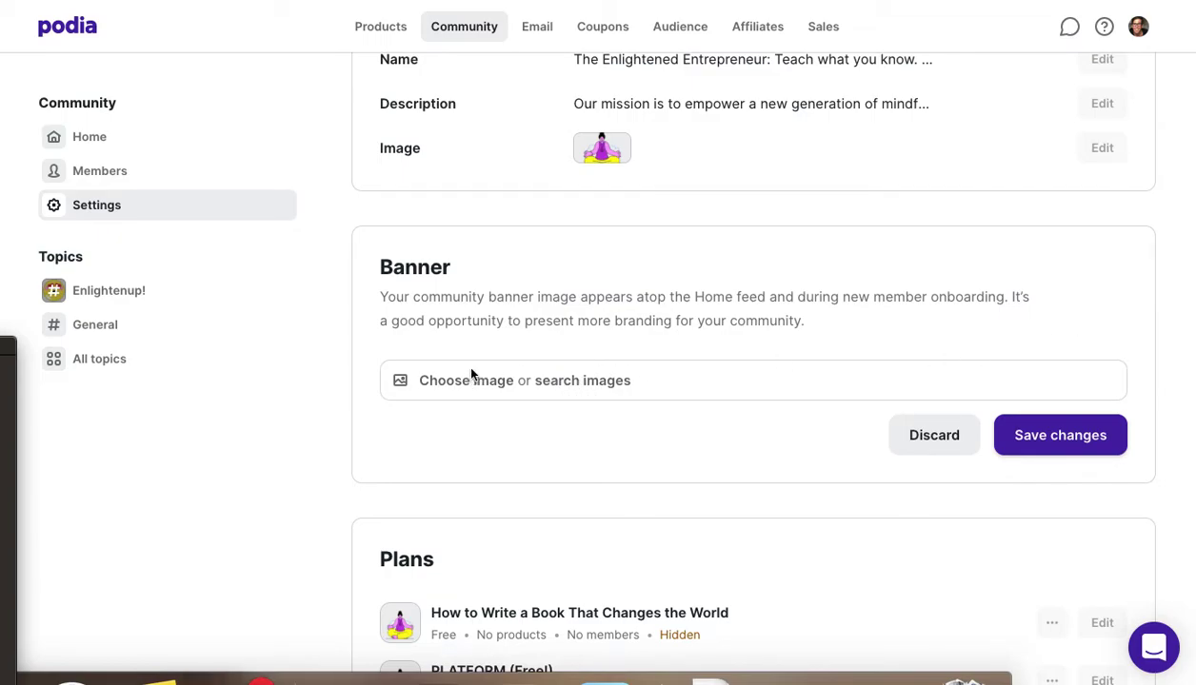
click(603, 386)
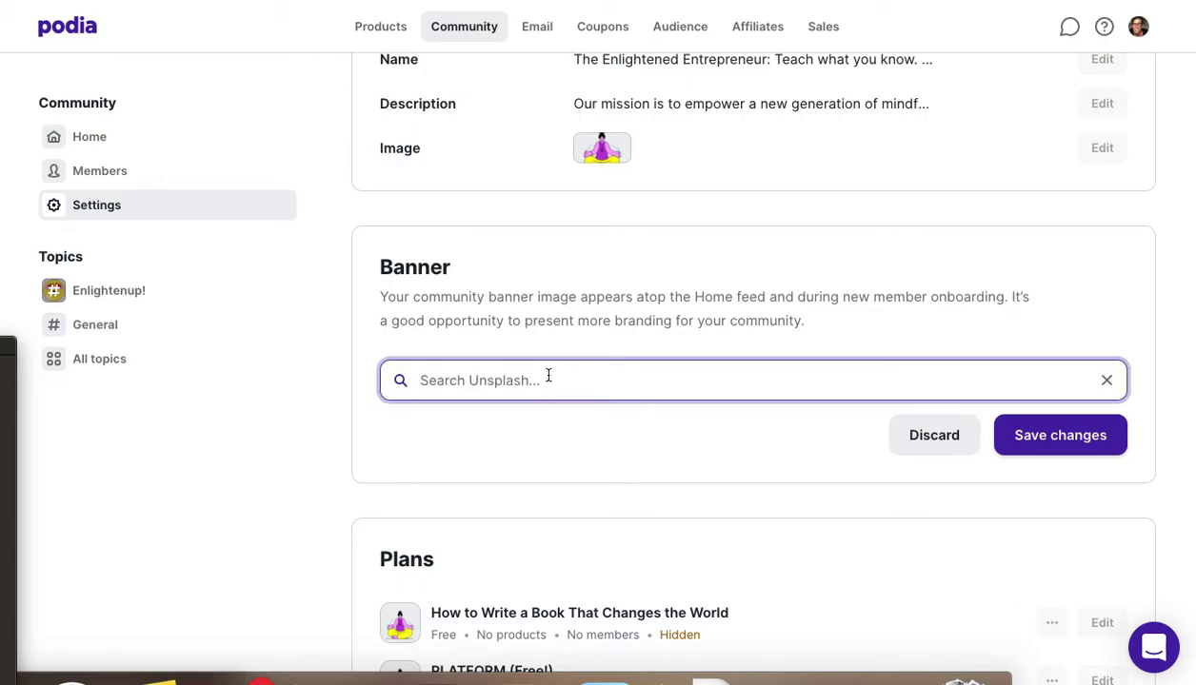
text(unspla)
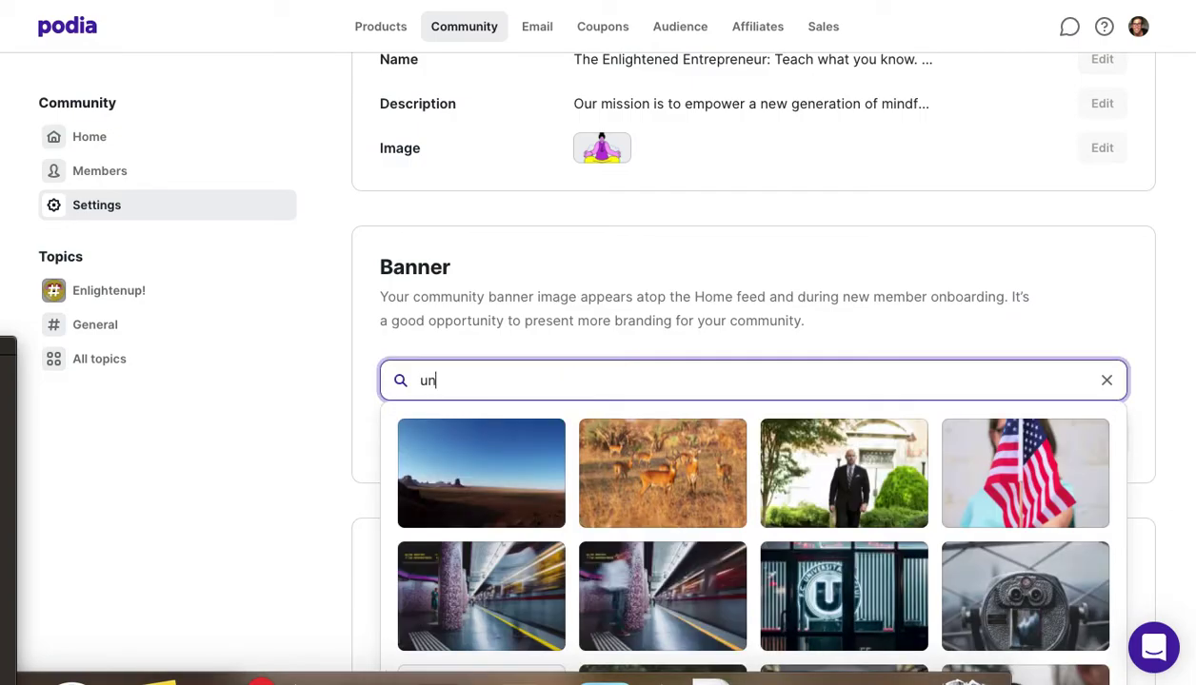
key(BackSpace)
key(BackSpace)
key(BackSpace)
key(BackSpace)
key(BackSpace)
key(BackSpace)
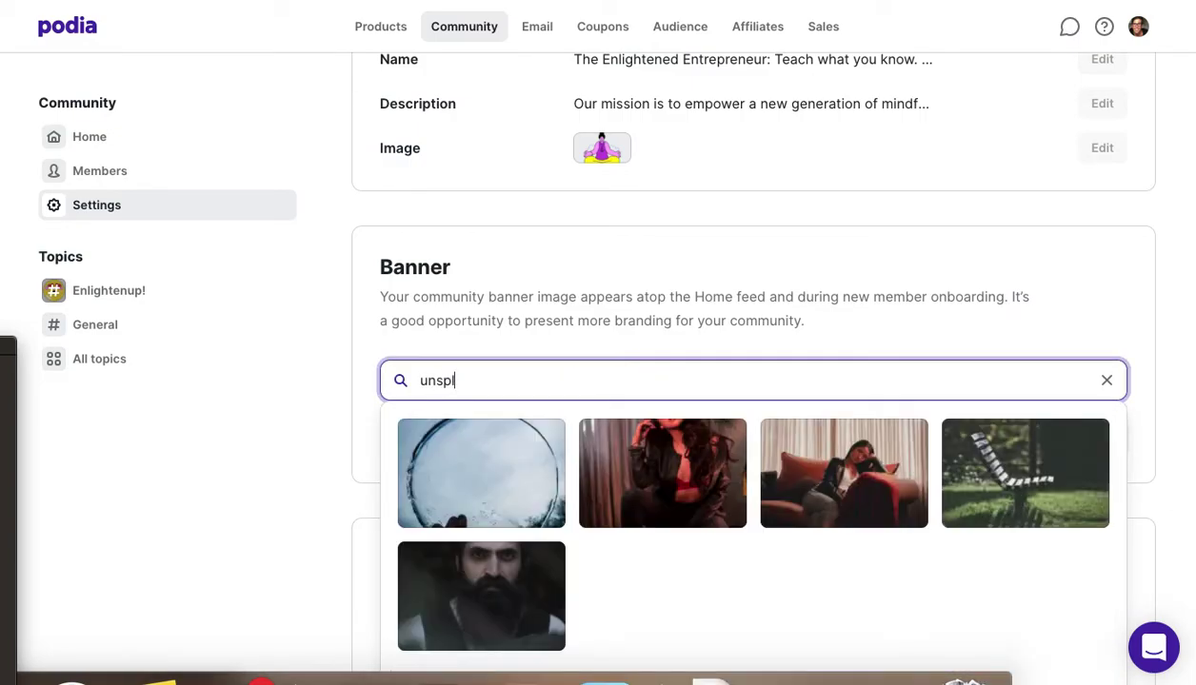
text(psychedelic)
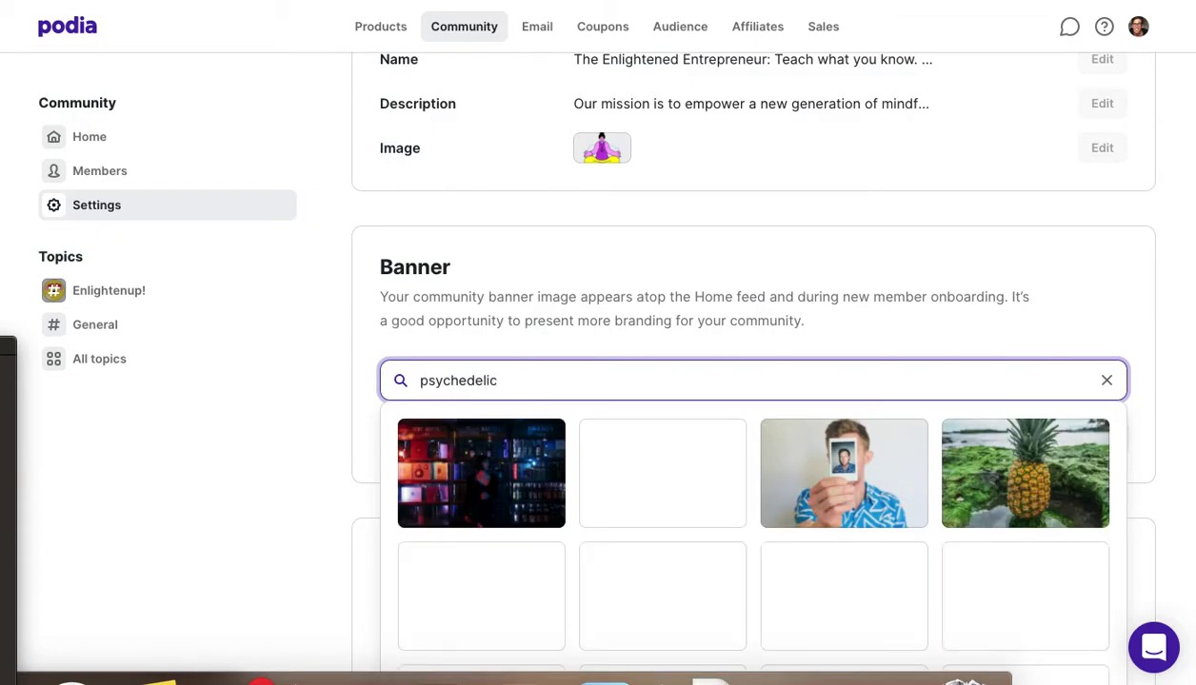
click(961, 504)
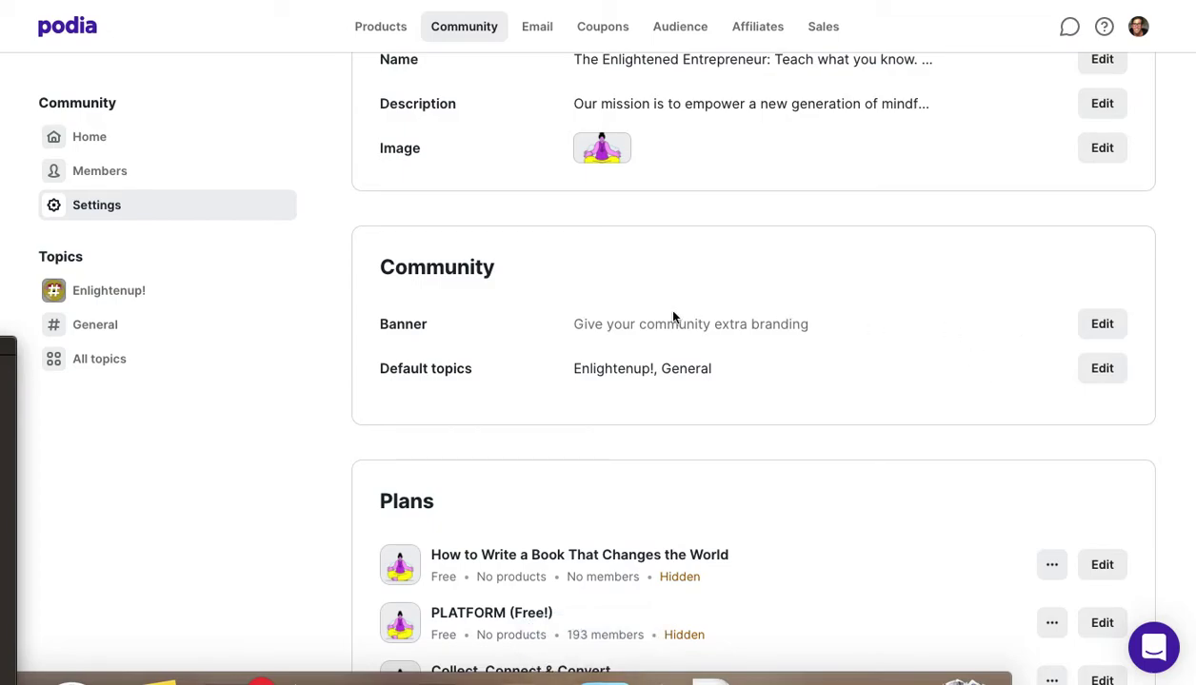
Open the community banner for editing and start an Unsplash image search for it.
scroll(673, 317, up, 5)
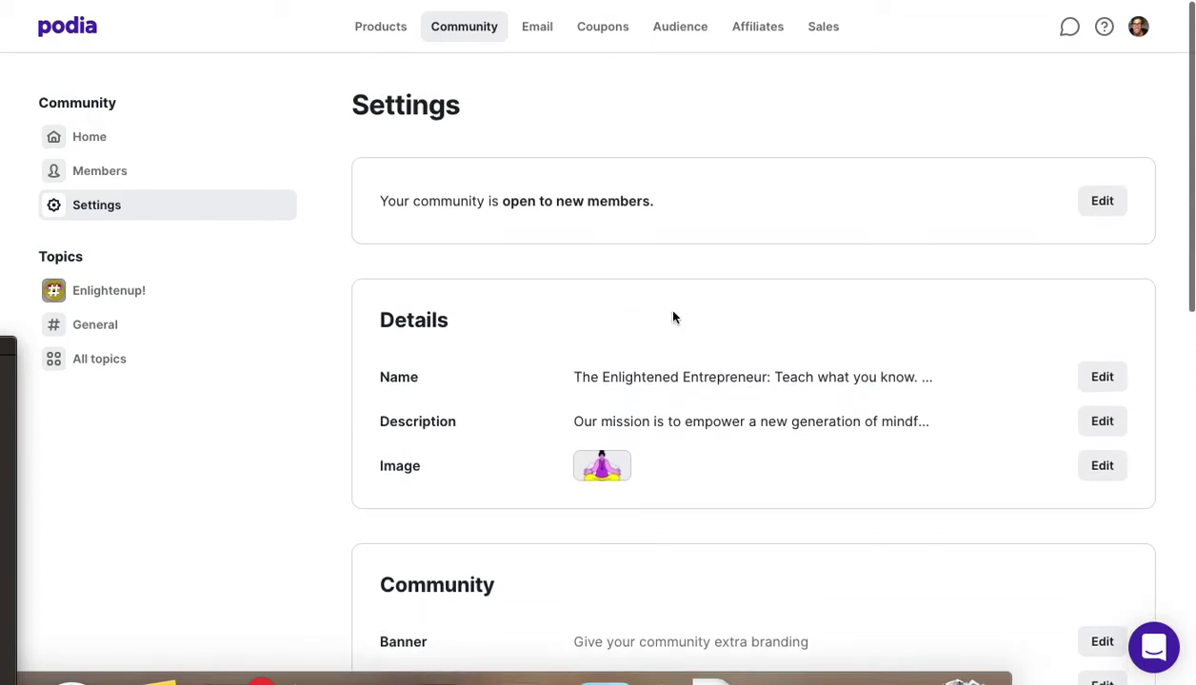
scroll(673, 317, down, 3)
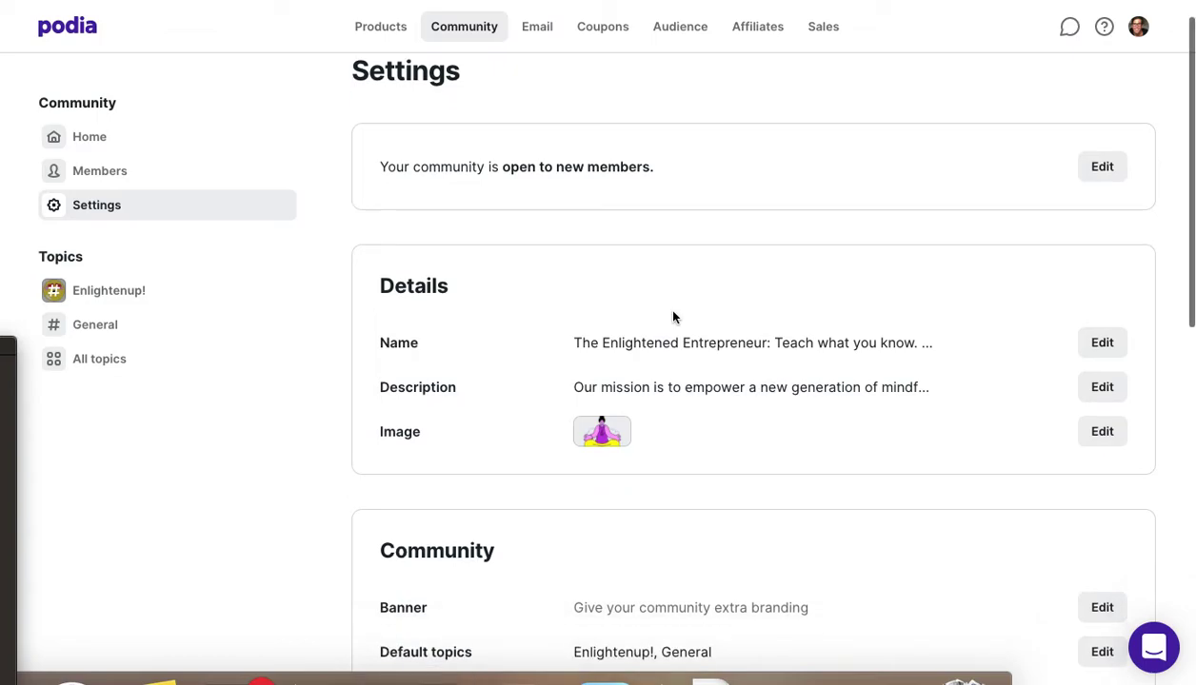
scroll(673, 317, down, 4)
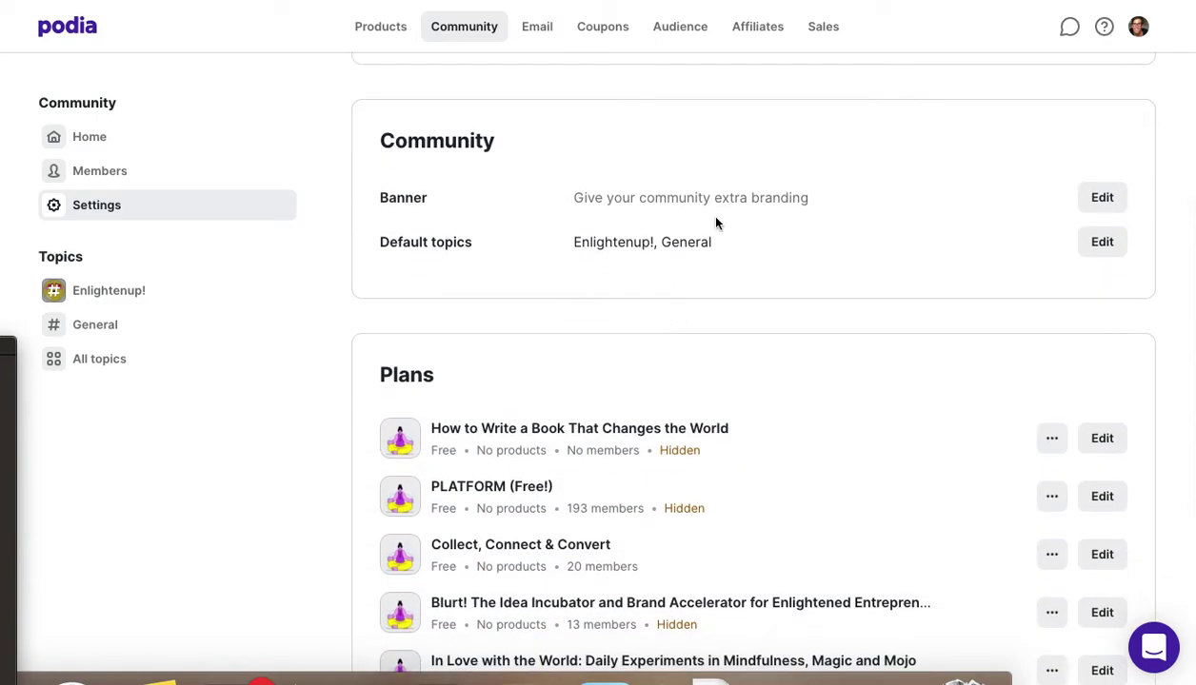
click(1096, 200)
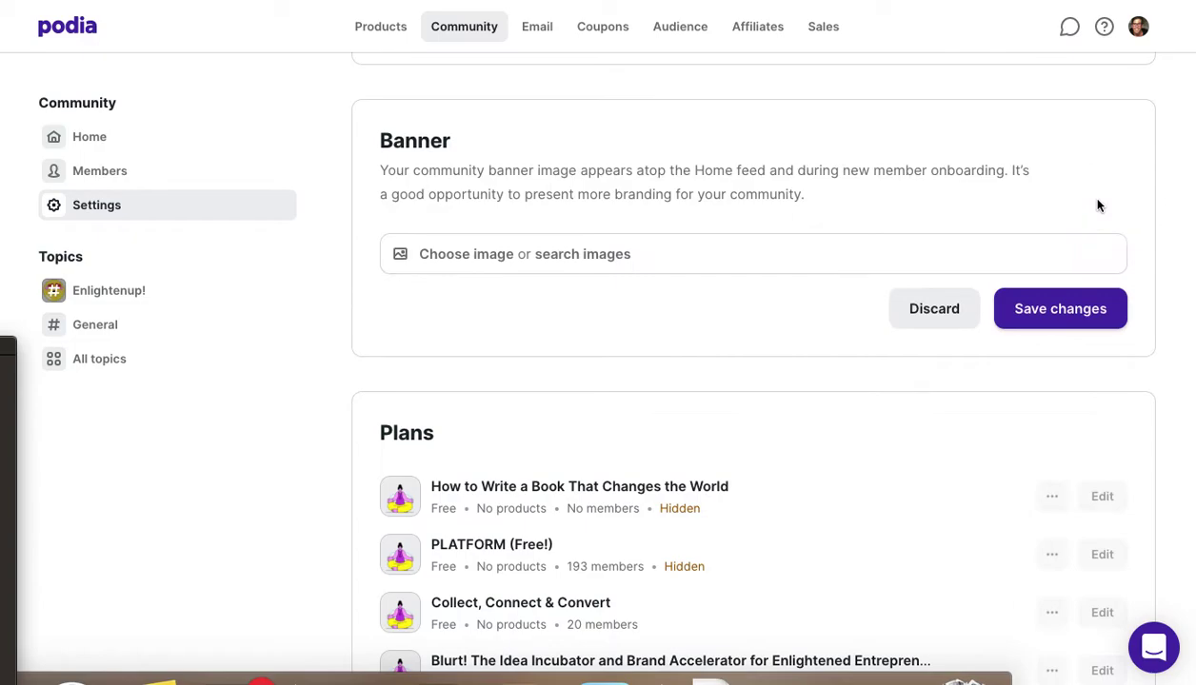
click(590, 253)
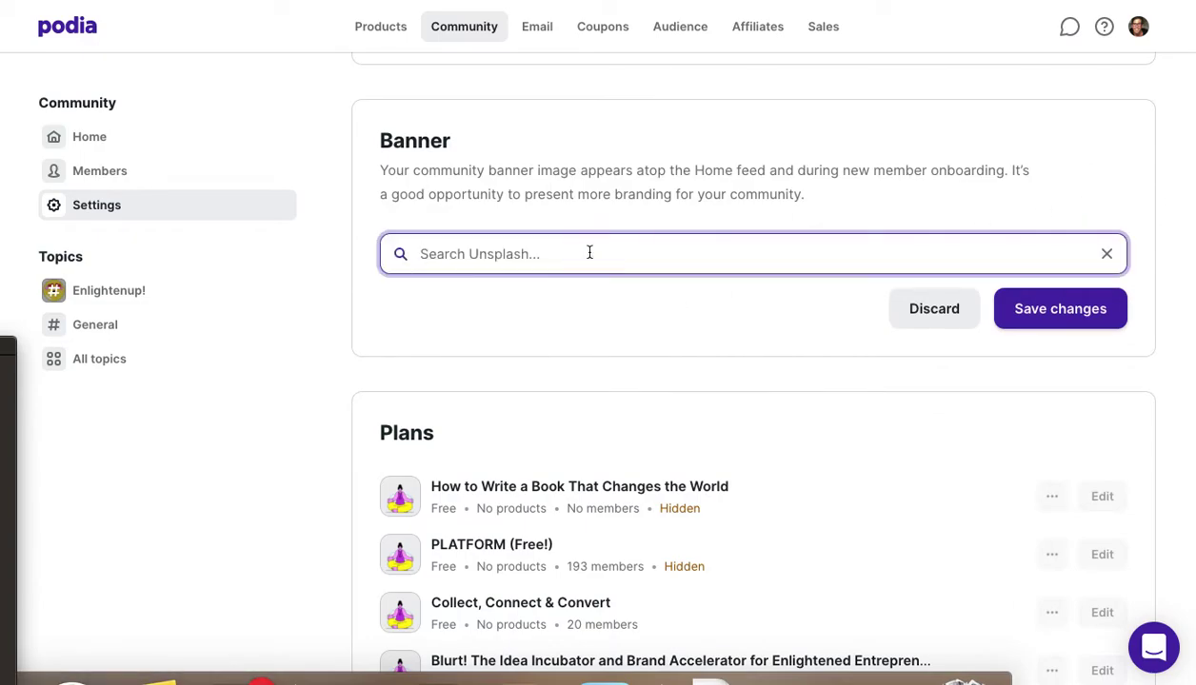
text(un)
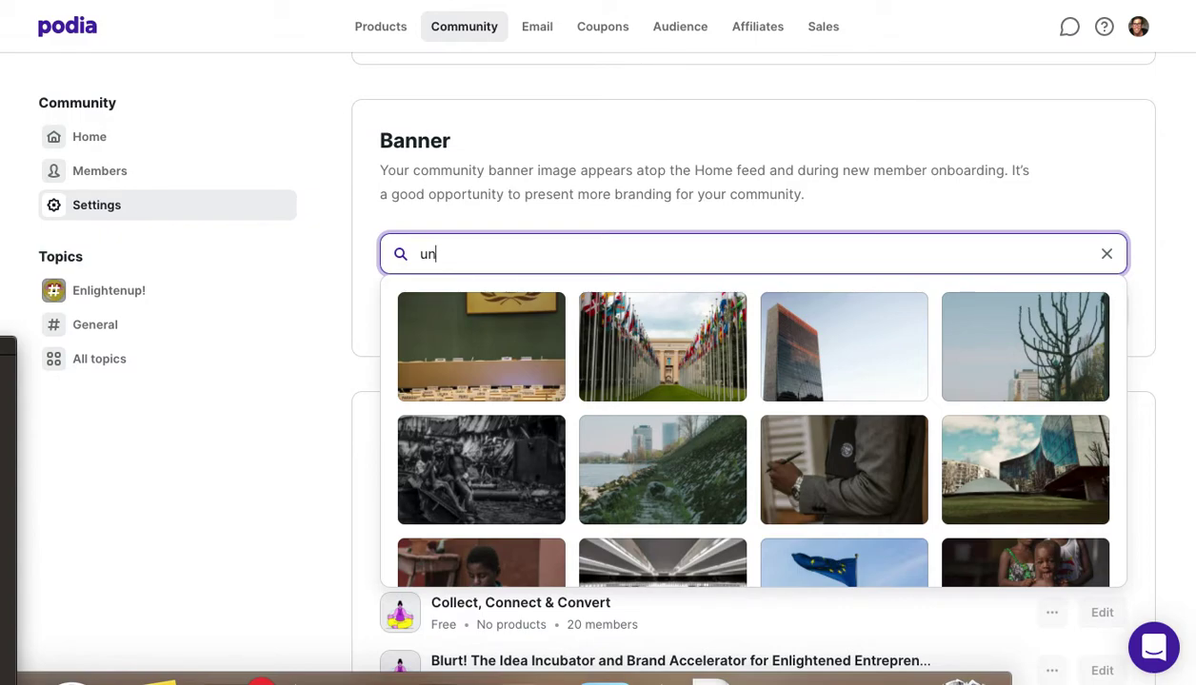
text(splash)
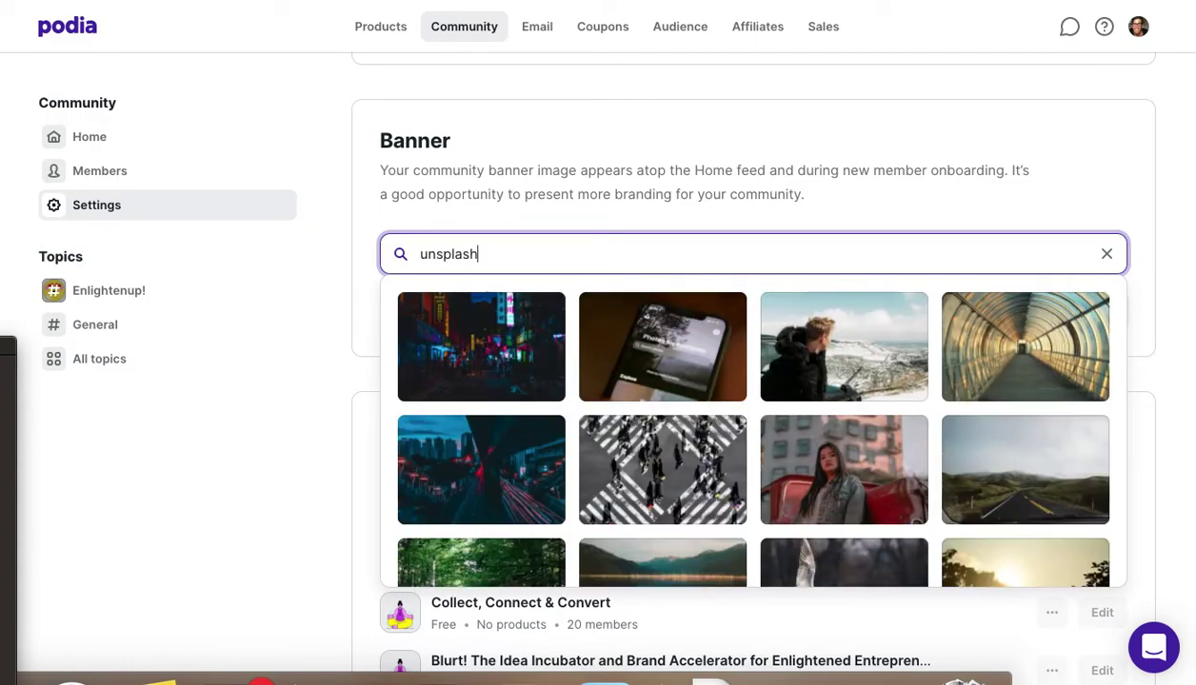
key(BackSpace)
key(BackSpace)
key(BackSpace)
key(BackSpace)
key(BackSpace)
key(BackSpace)
key(BackSpace)
key(BackSpace)
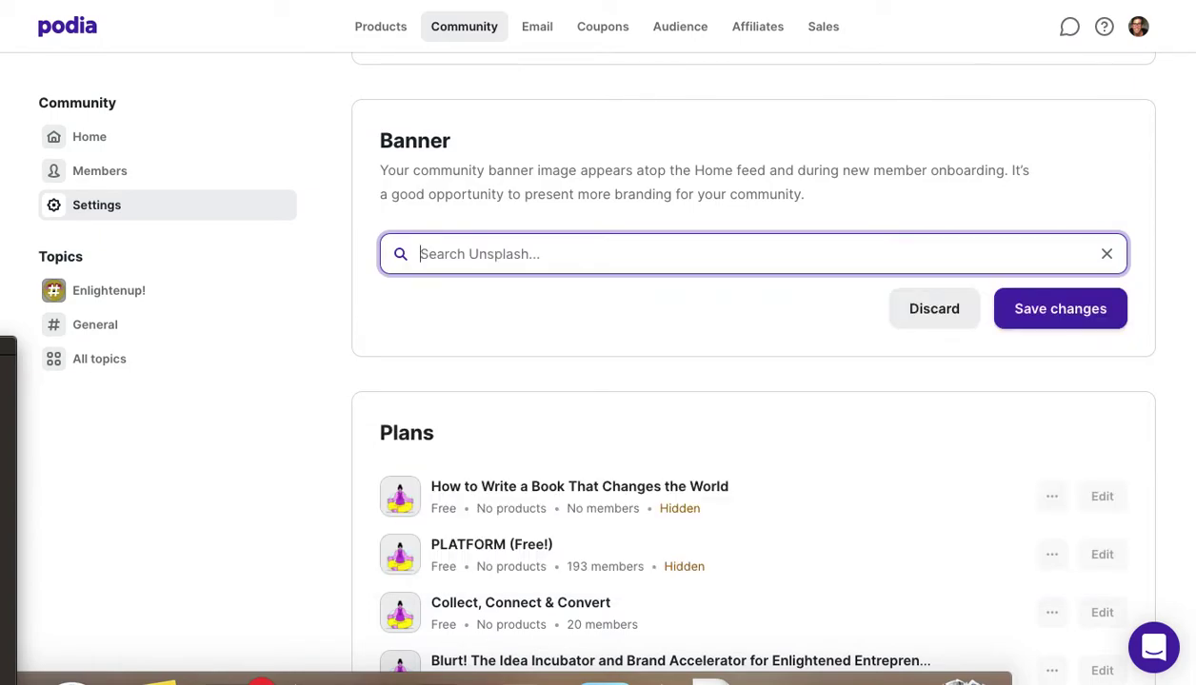
Search Unsplash for "psychedelic", choose the red and orange swirl image with a heart shape, and save it as the community banner.
text(psyche)
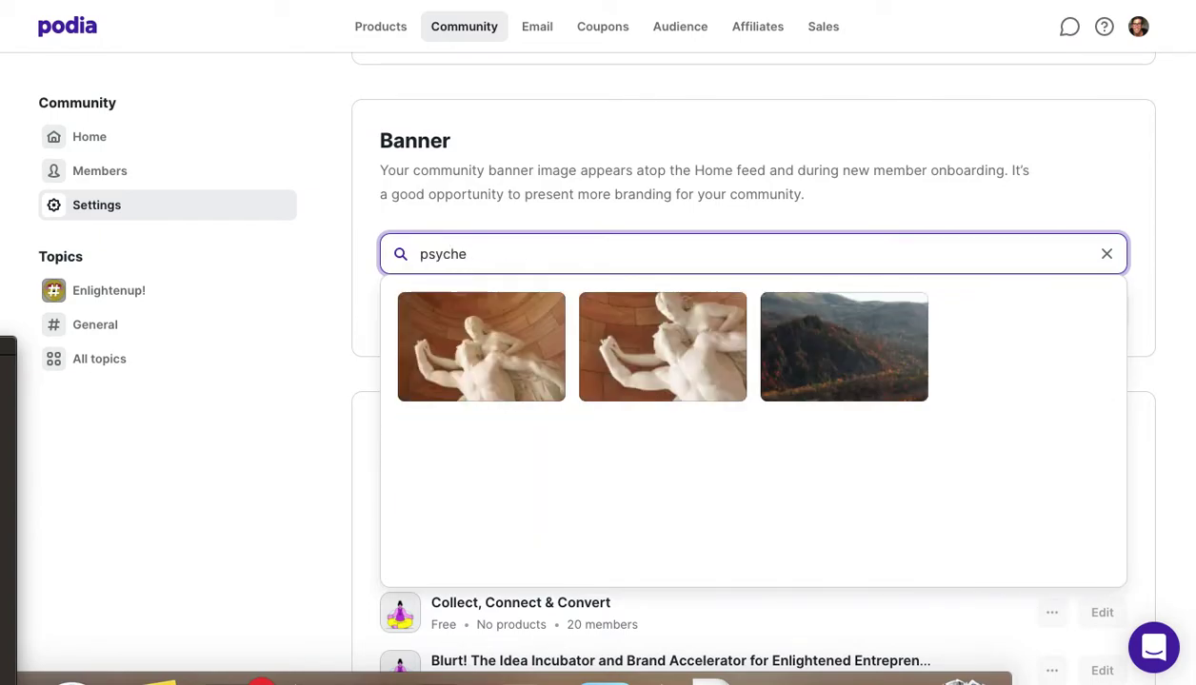
text(delic)
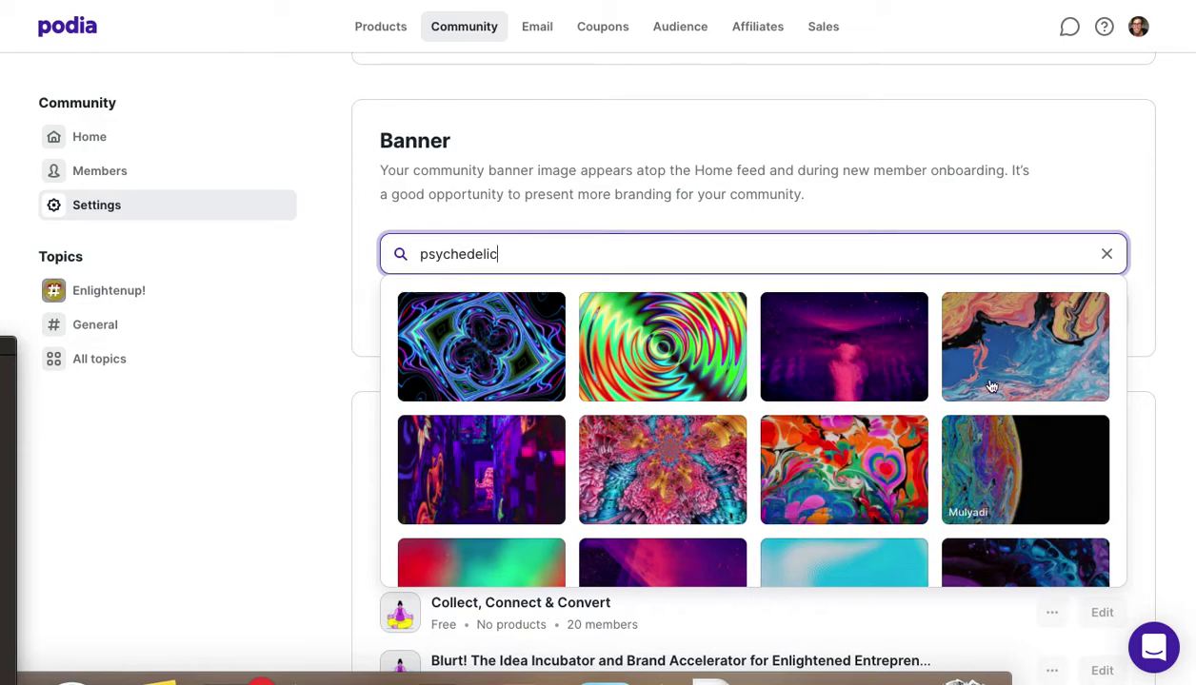
click(851, 457)
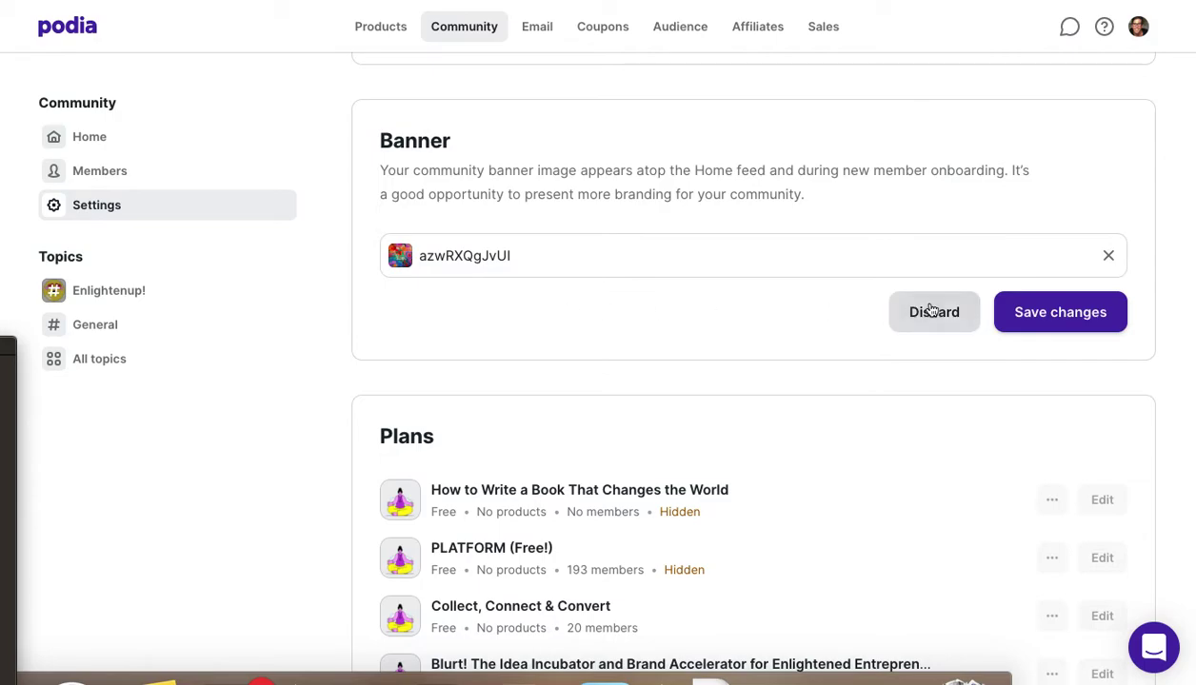
click(1066, 322)
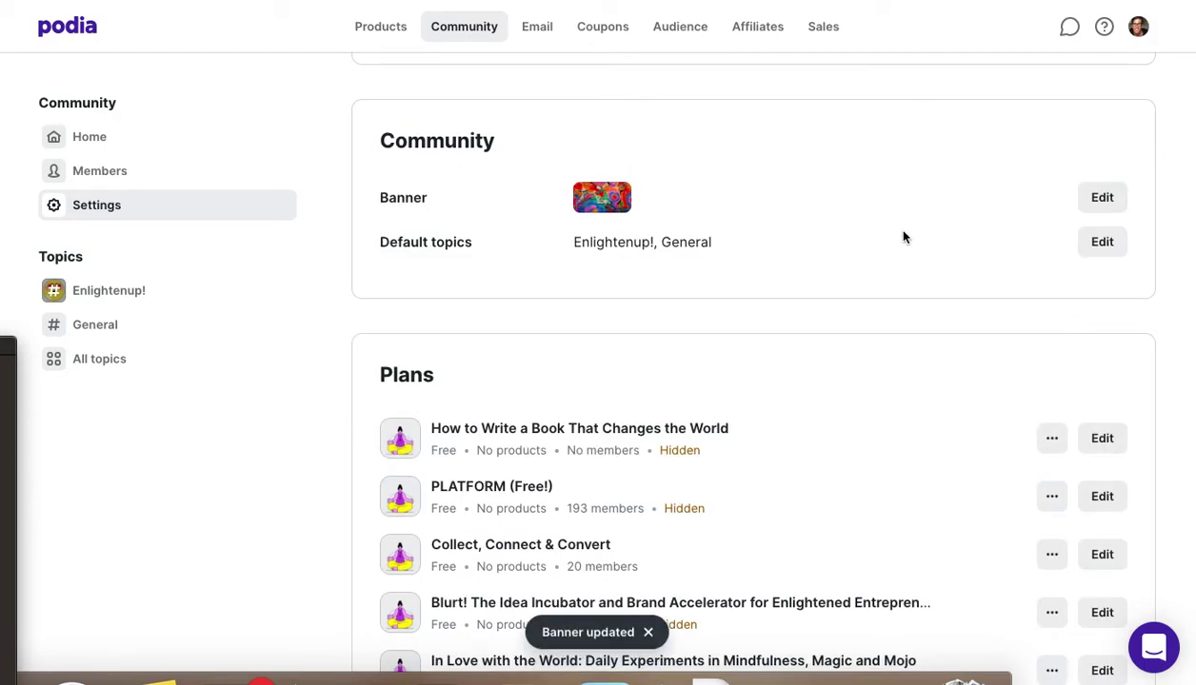
Check the community's default image setting, close its editor and return to the list of plans.
scroll(903, 237, up, 5)
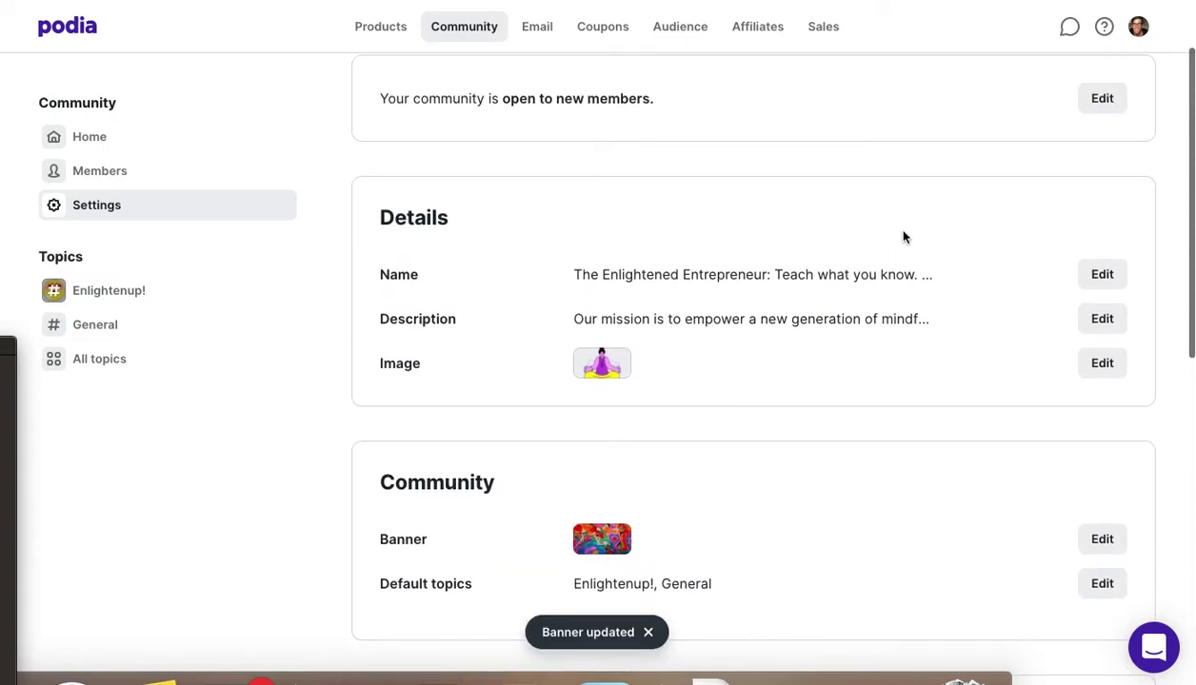
click(1096, 363)
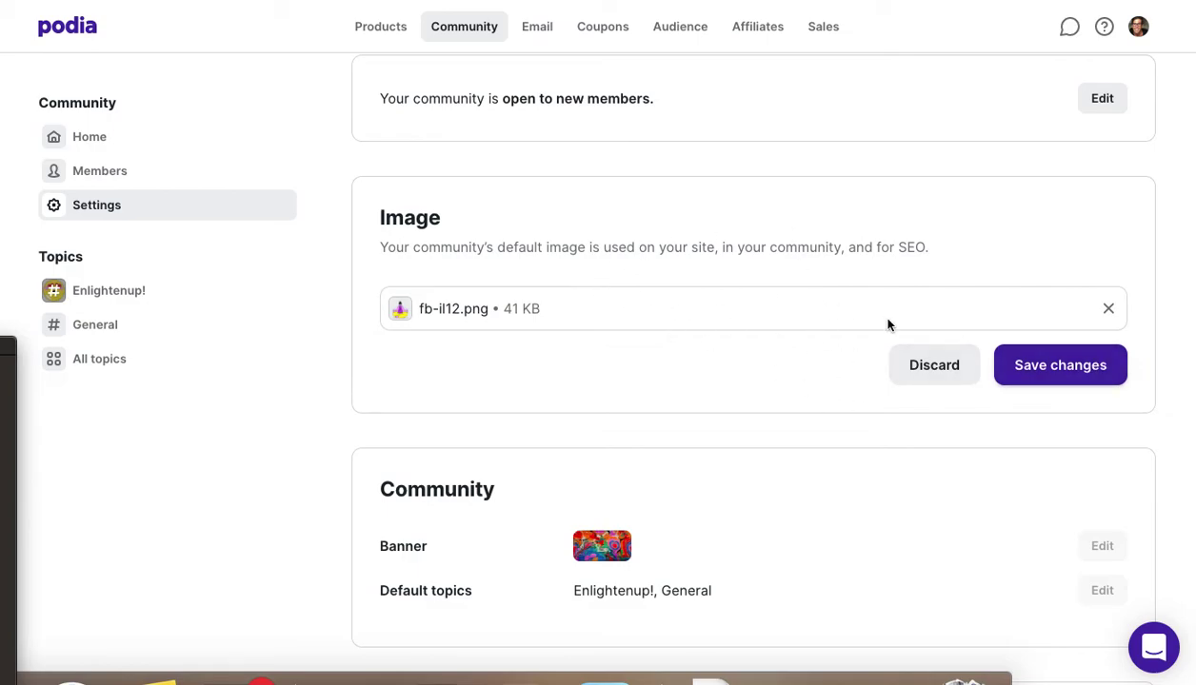
click(1057, 371)
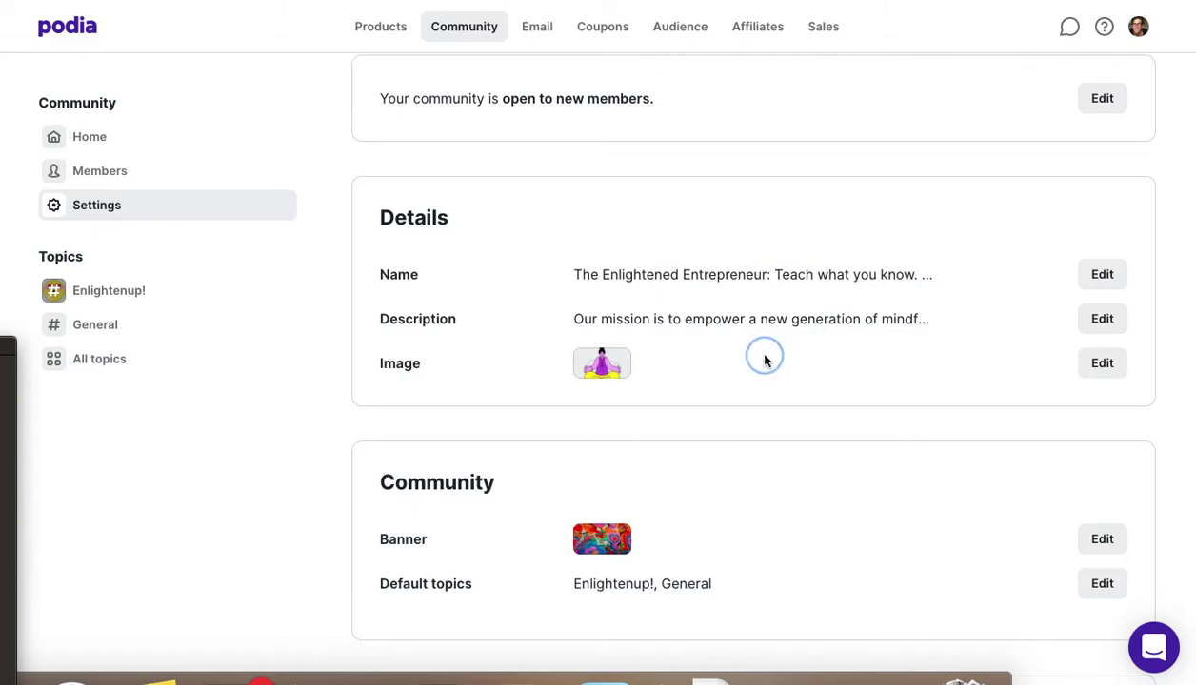
scroll(764, 360, down, 4)
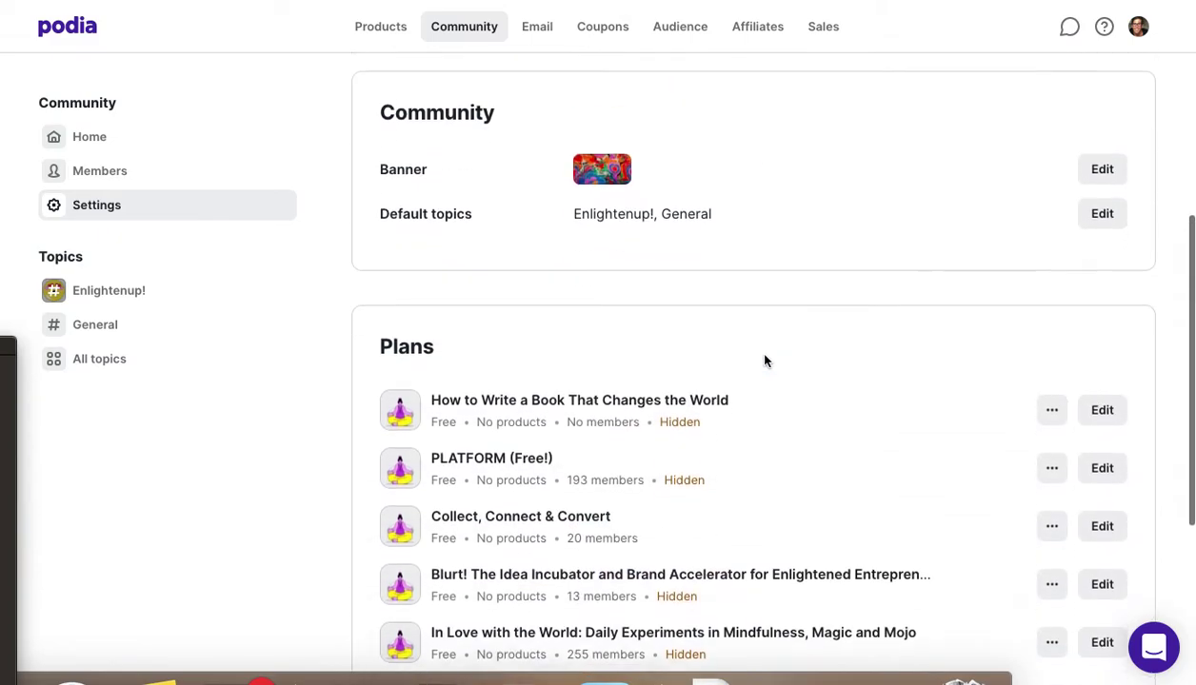
Look through the community's plans, then check the banner and page options on the community home.
scroll(763, 359, down, 3)
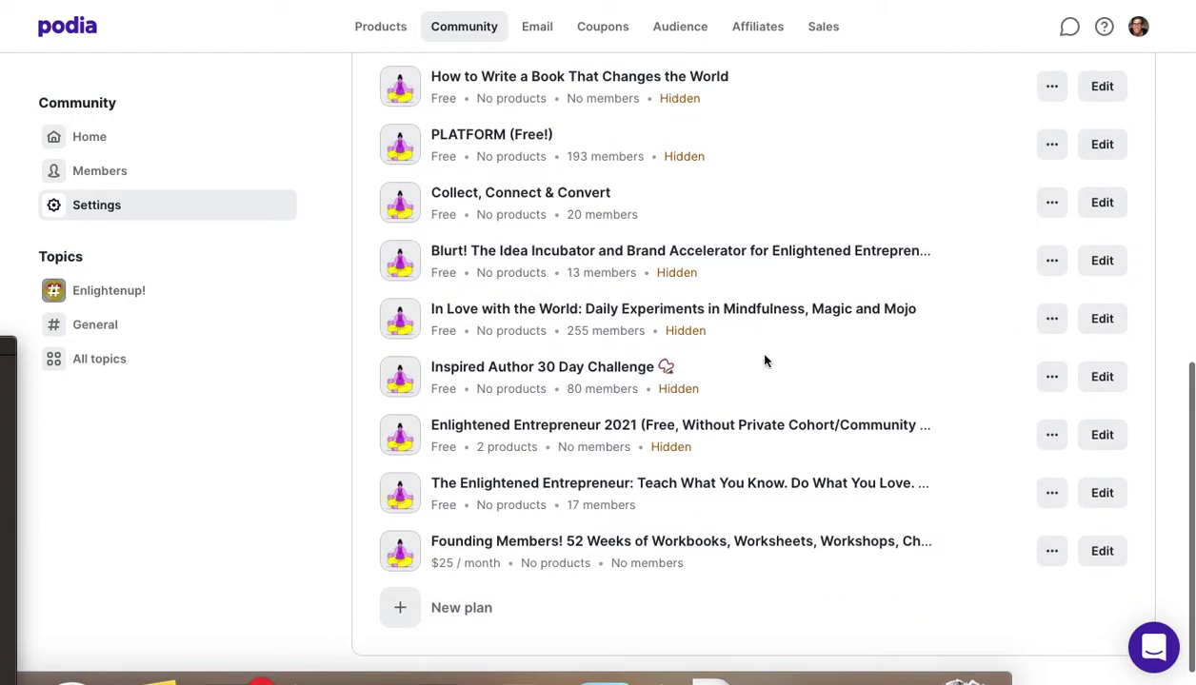
scroll(764, 360, up, 6)
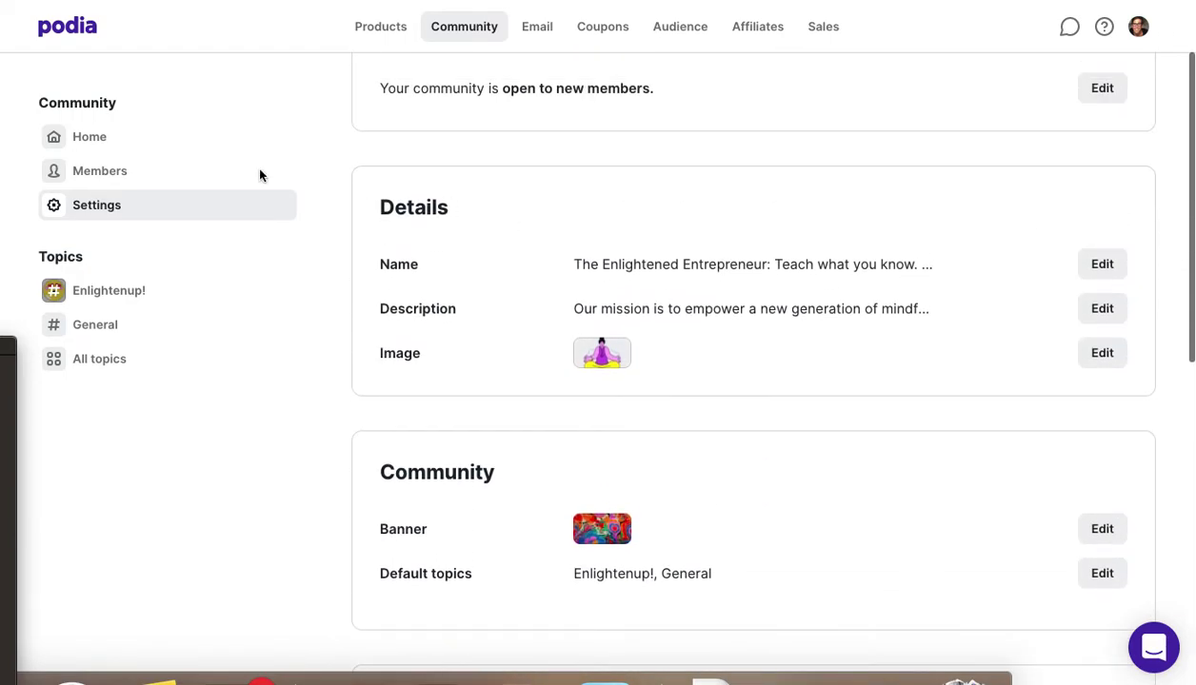
click(132, 140)
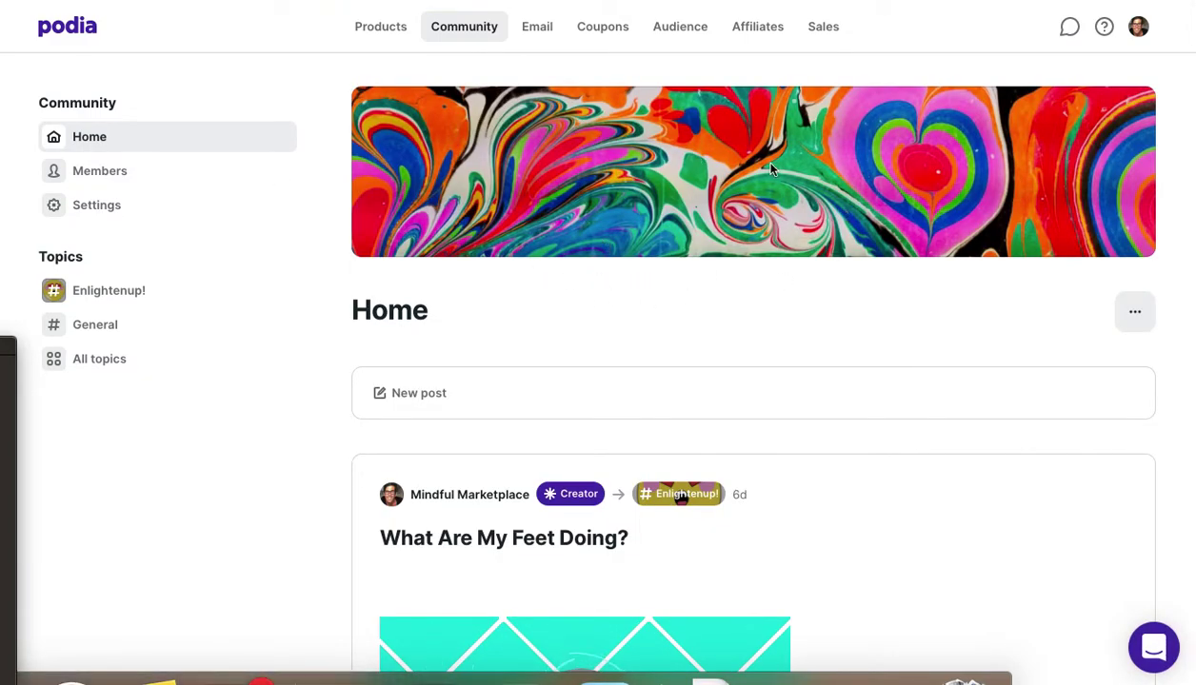
click(1136, 317)
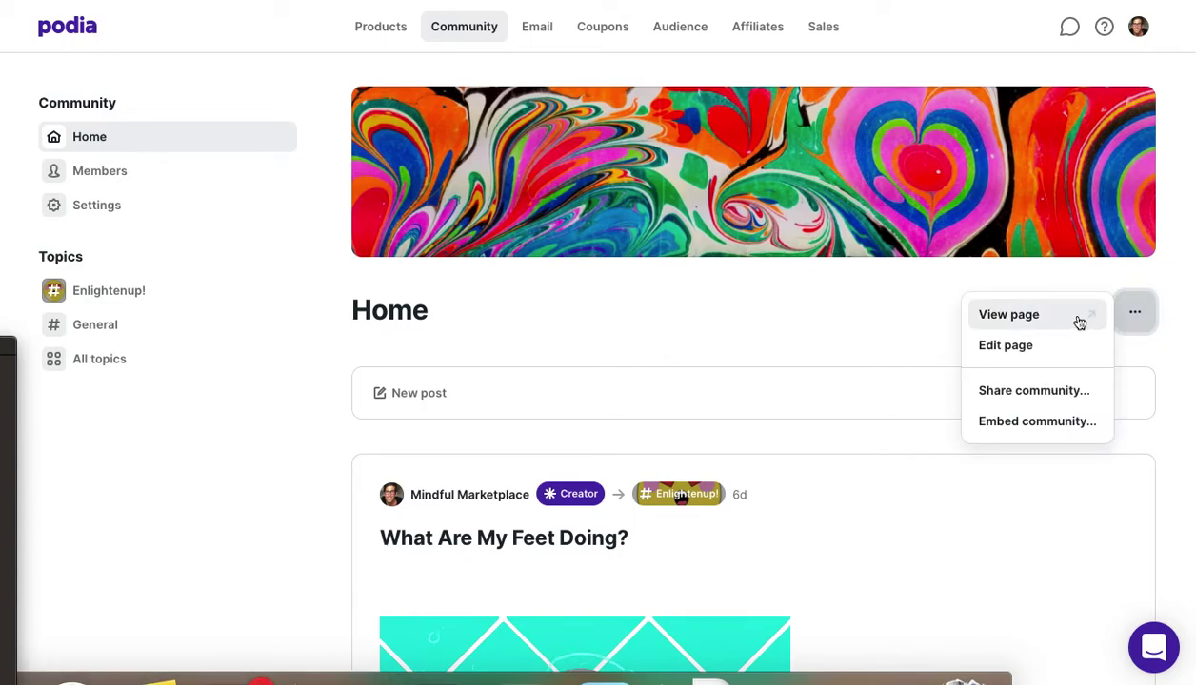
click(575, 394)
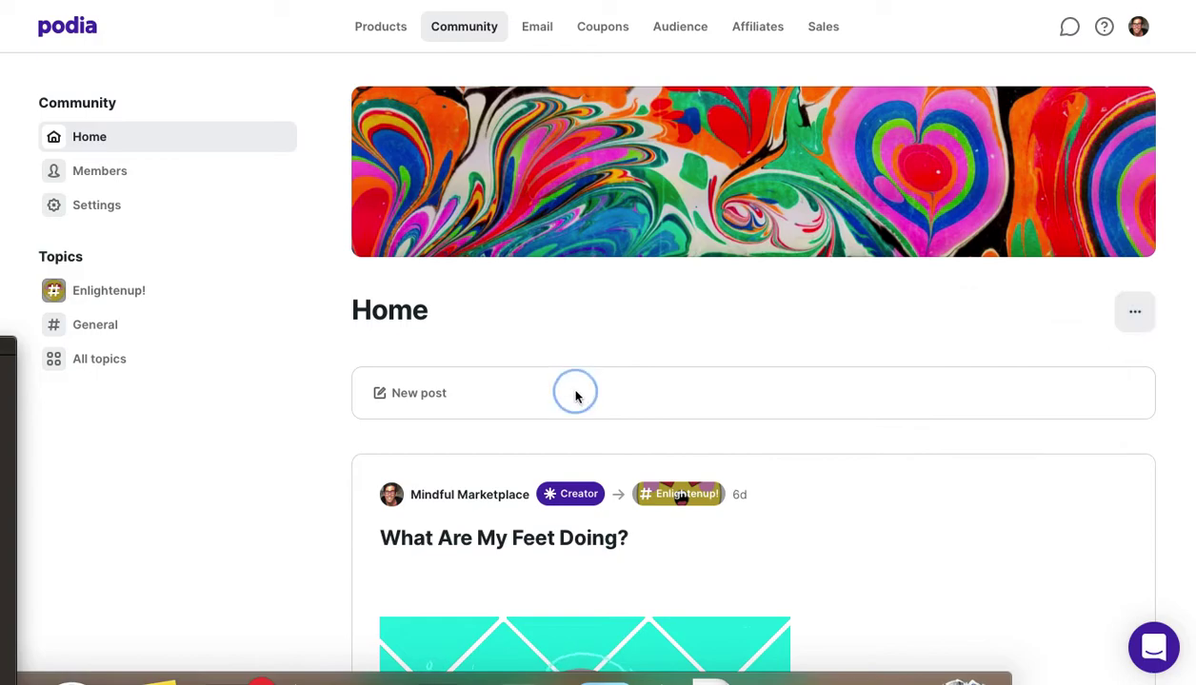
Start a new post from the community home and bring its full form into view.
click(443, 390)
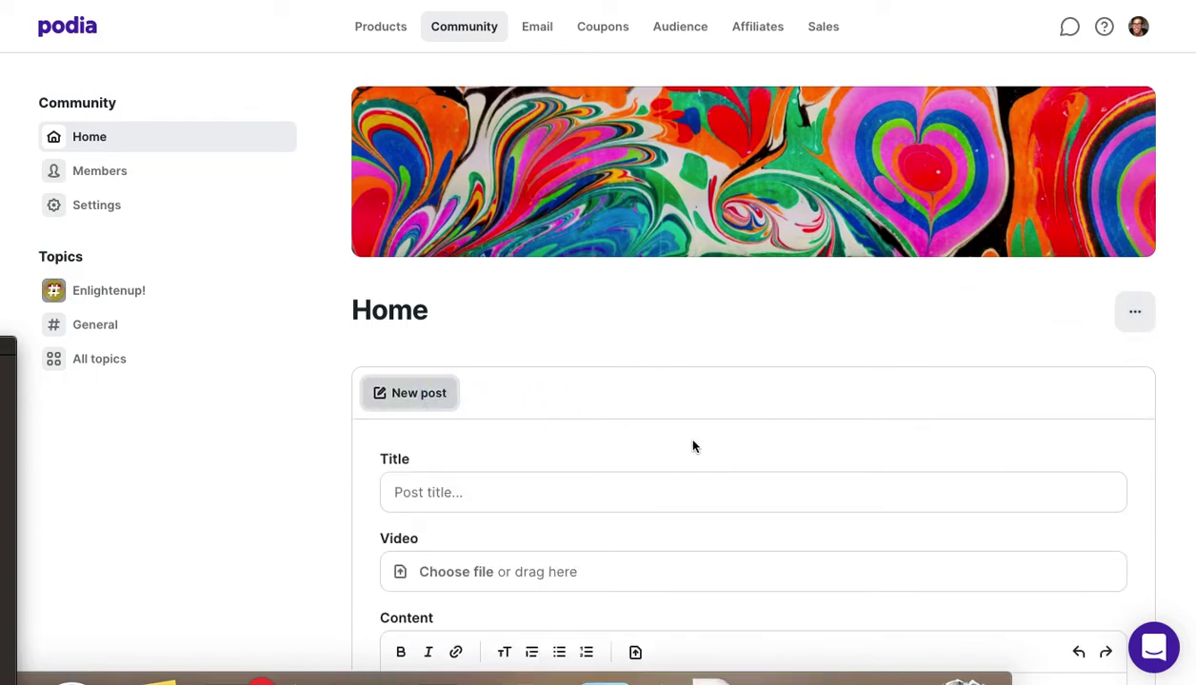
click(693, 446)
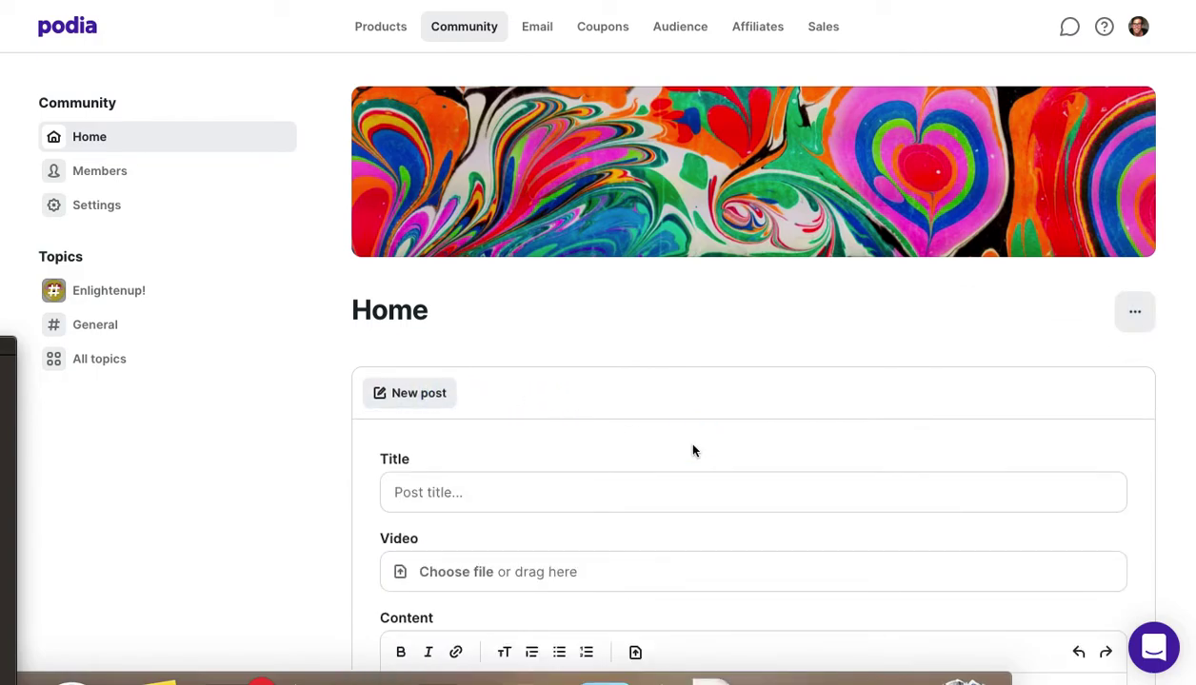
scroll(692, 450, down, 5)
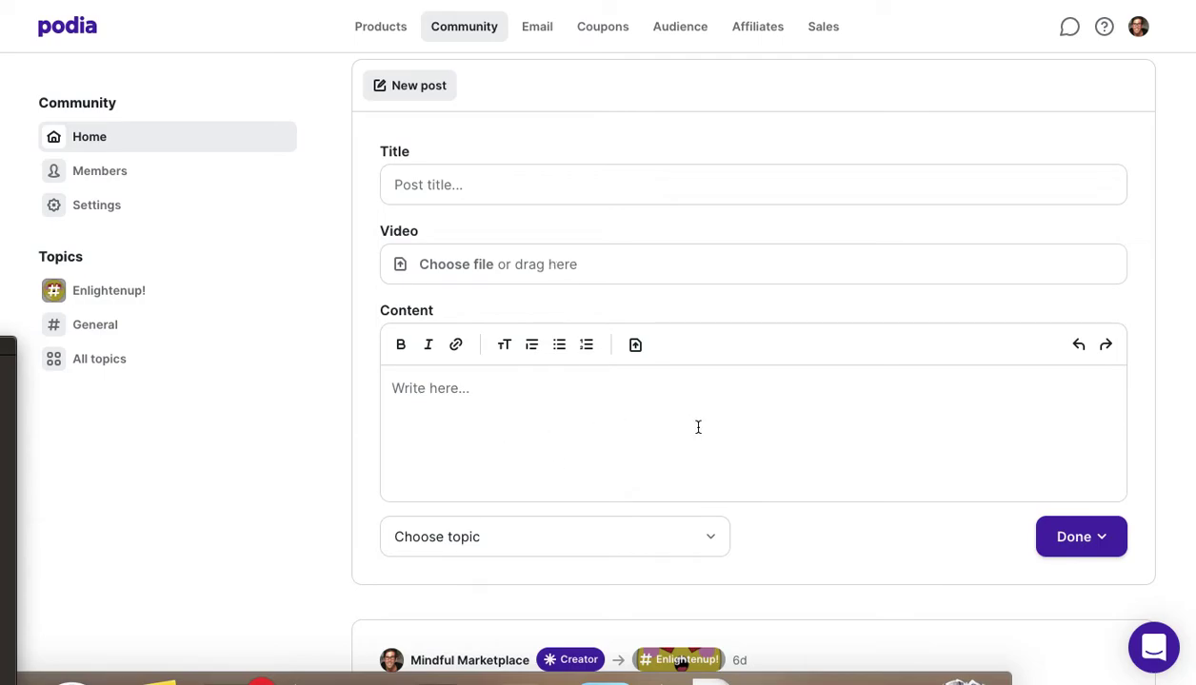
Open the file picker for attaching a file to the post's content and close it without choosing one.
click(637, 349)
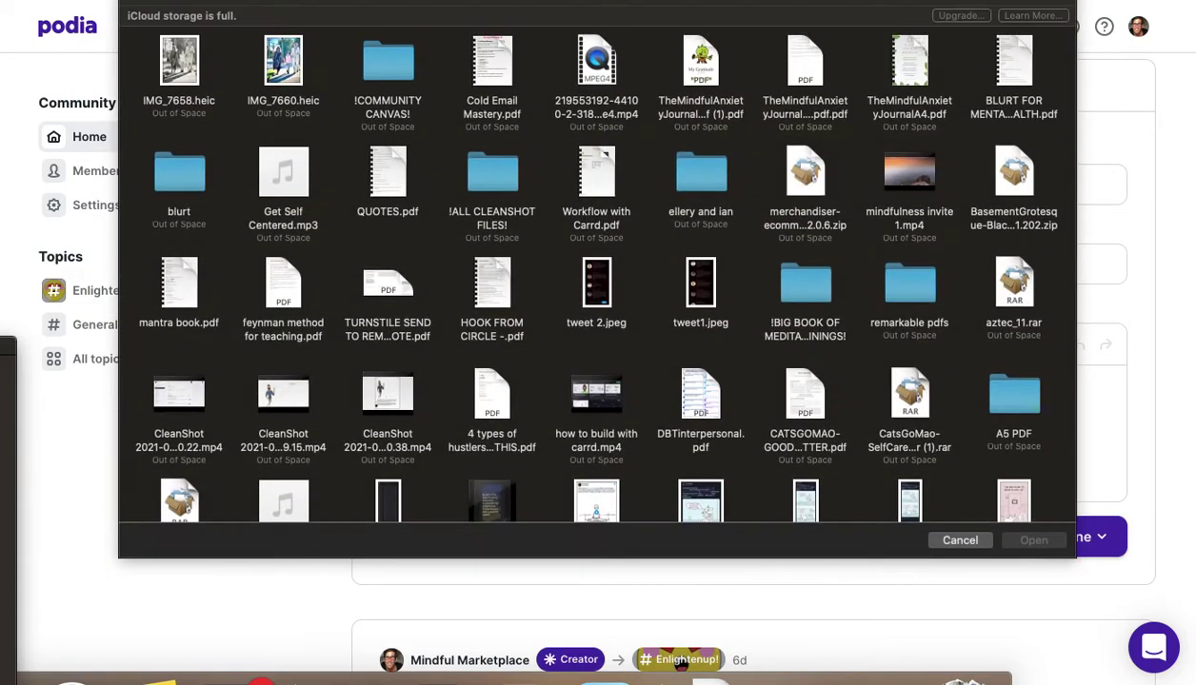
click(948, 535)
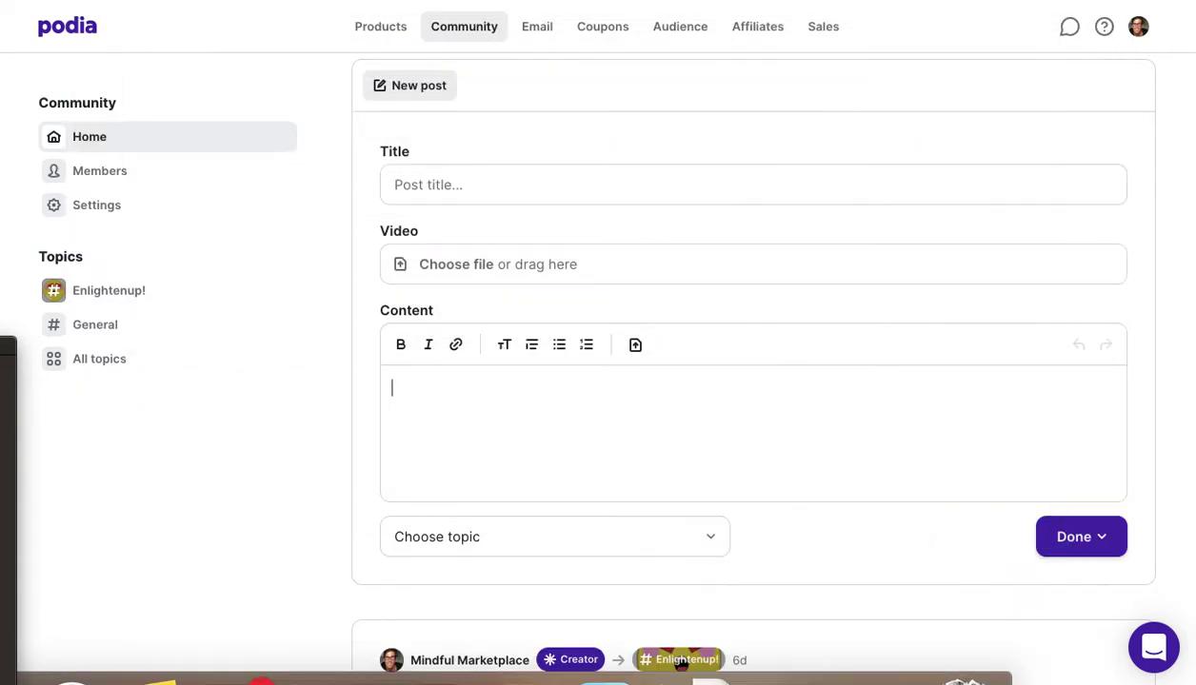
click(1098, 410)
click(1140, 461)
Examine the new post form's title, video, content and topic fields above the existing feed.
scroll(1160, 473, down, 2)
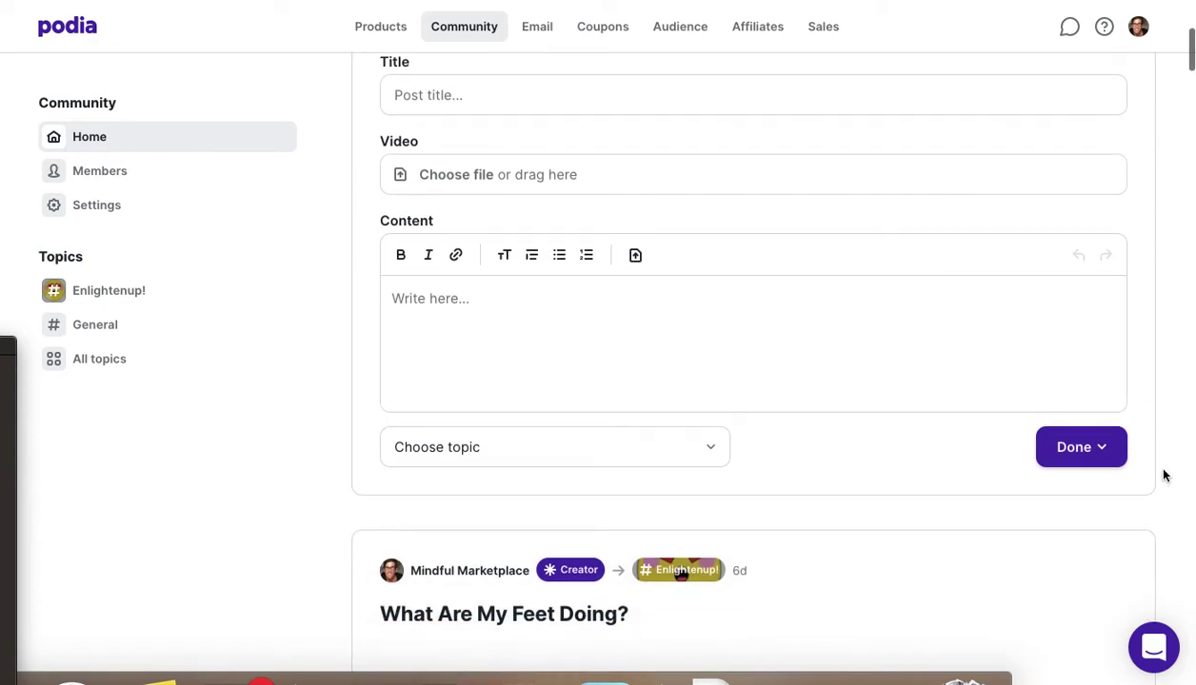
scroll(1162, 476, down, 4)
scroll(1162, 475, up, 5)
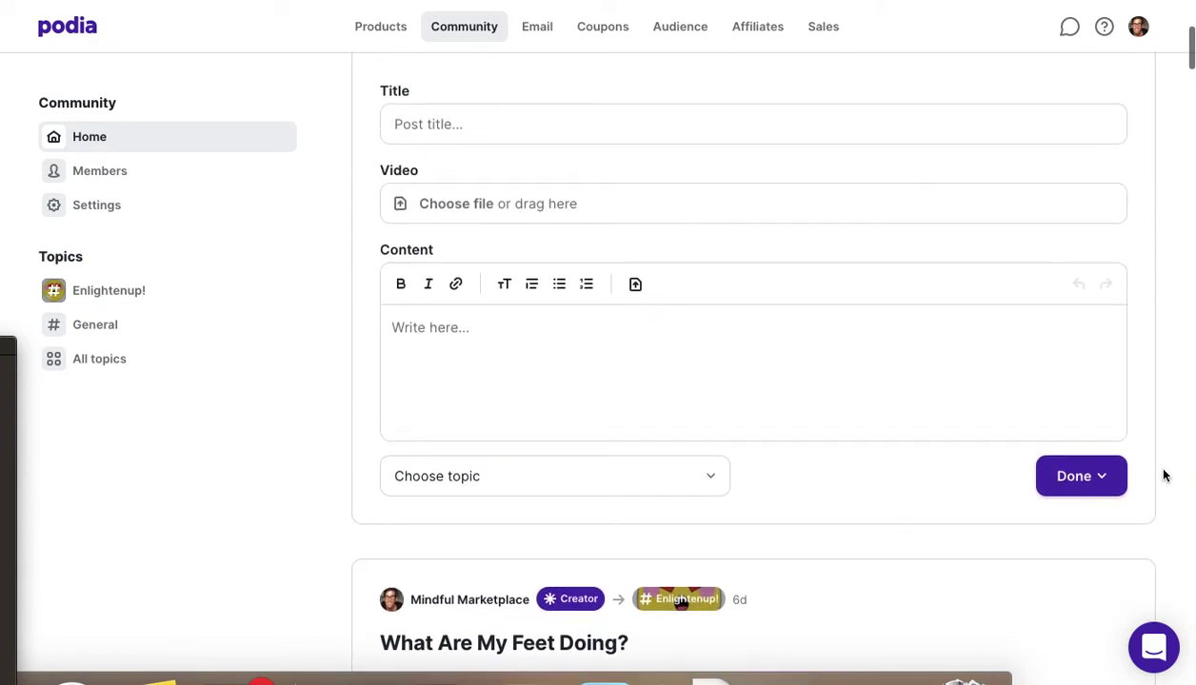
scroll(1162, 476, up, 2)
scroll(1163, 476, down, 4)
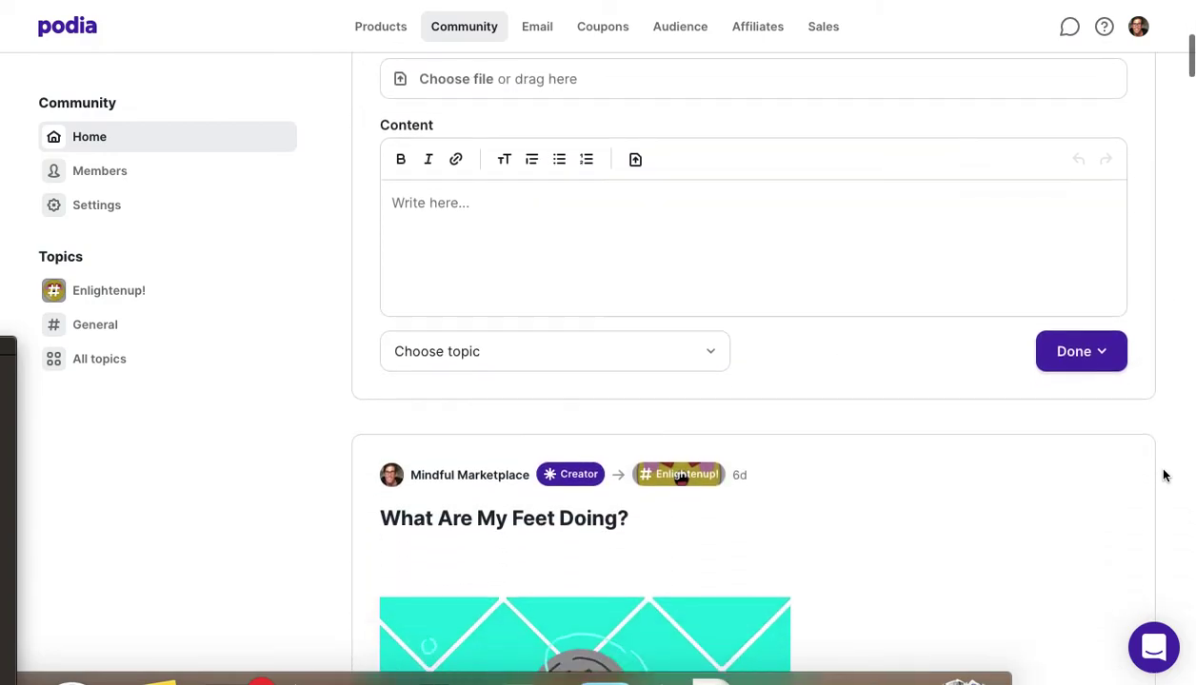
scroll(1162, 476, down, 2)
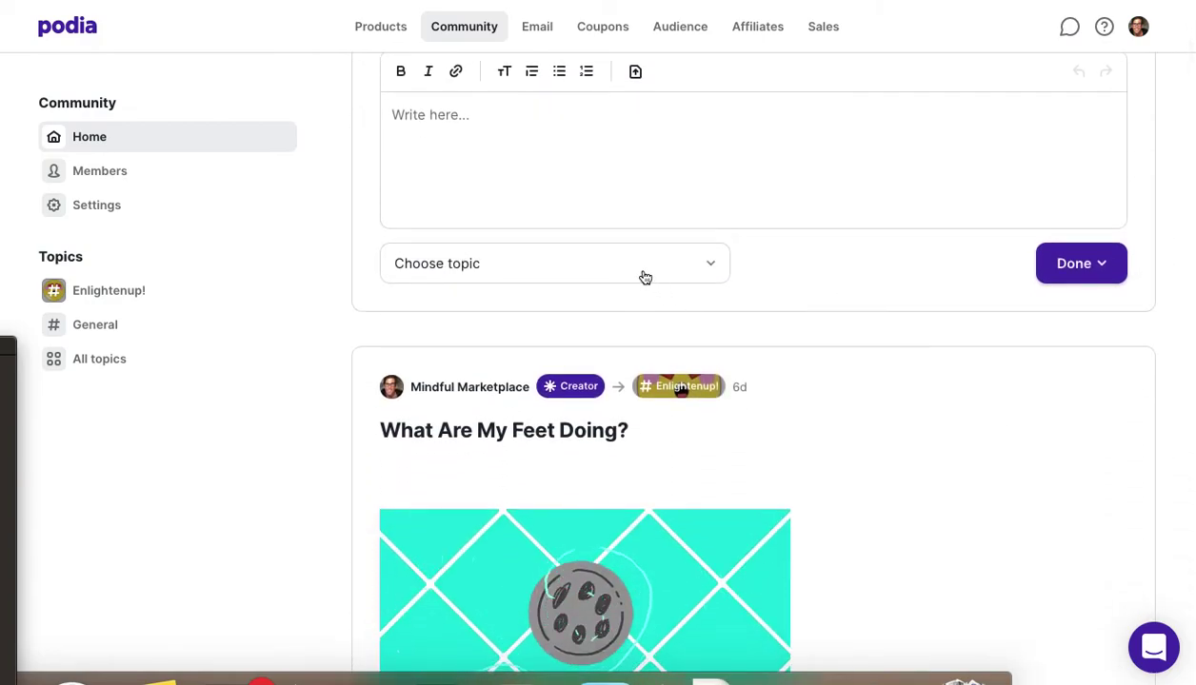
scroll(889, 300, up, 5)
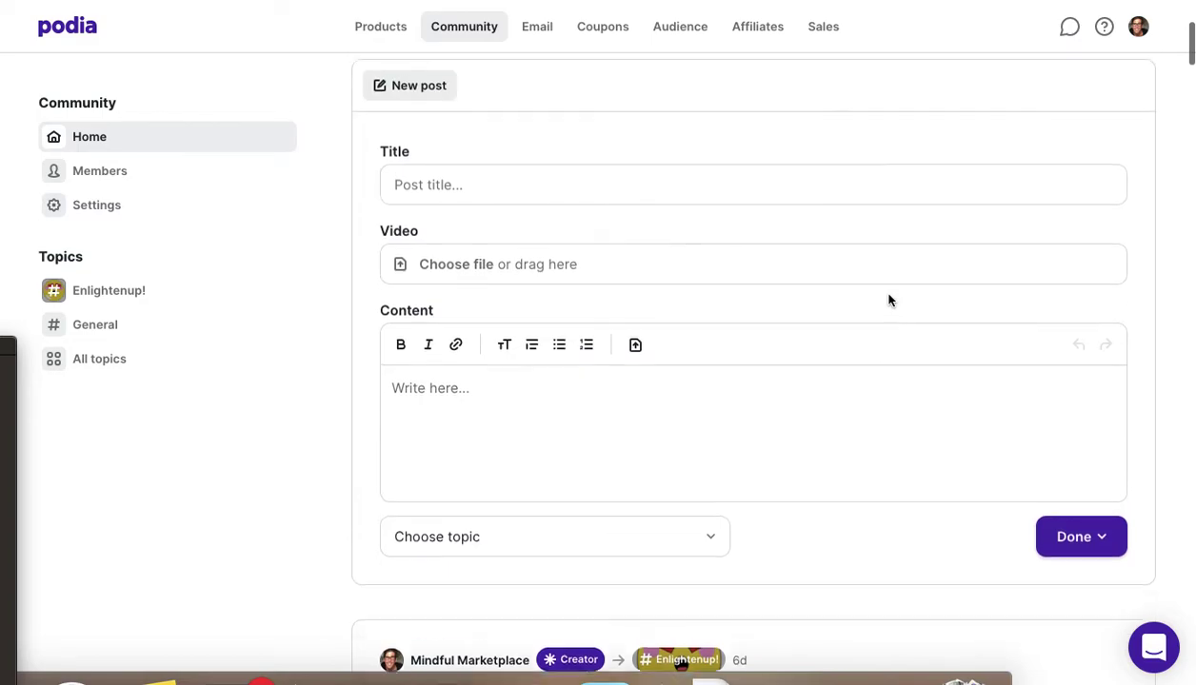
scroll(888, 300, up, 1)
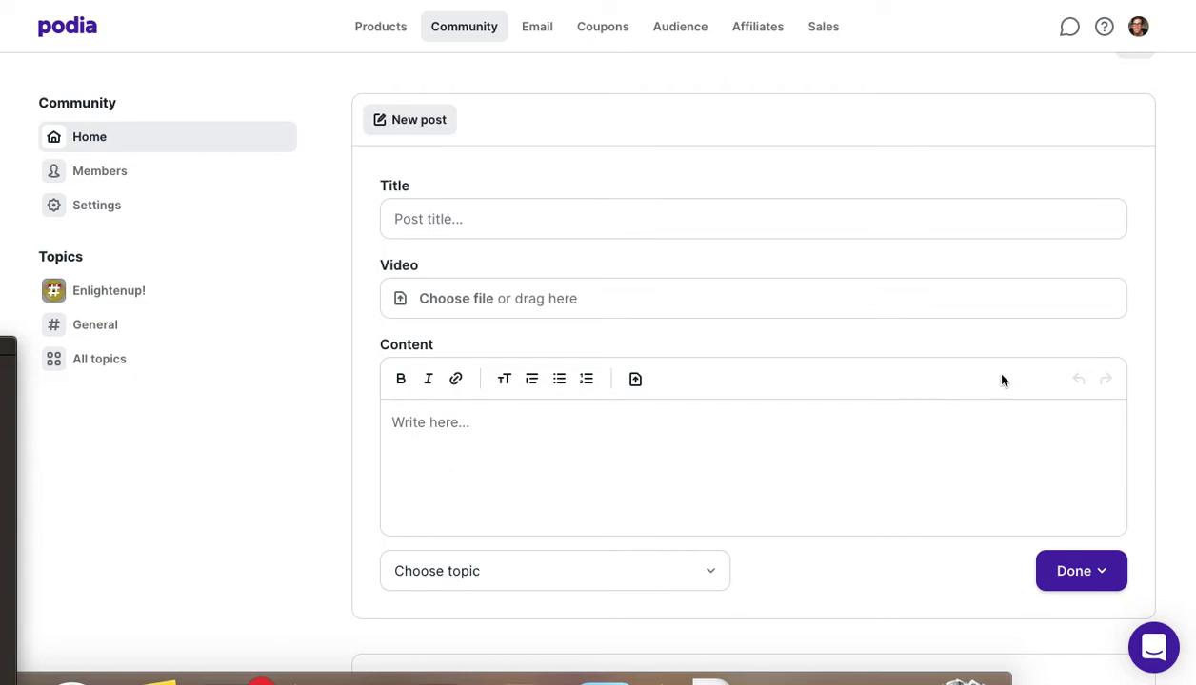
Look through the open, public and private topics available for the new post without choosing one.
scroll(1140, 438, down, 3)
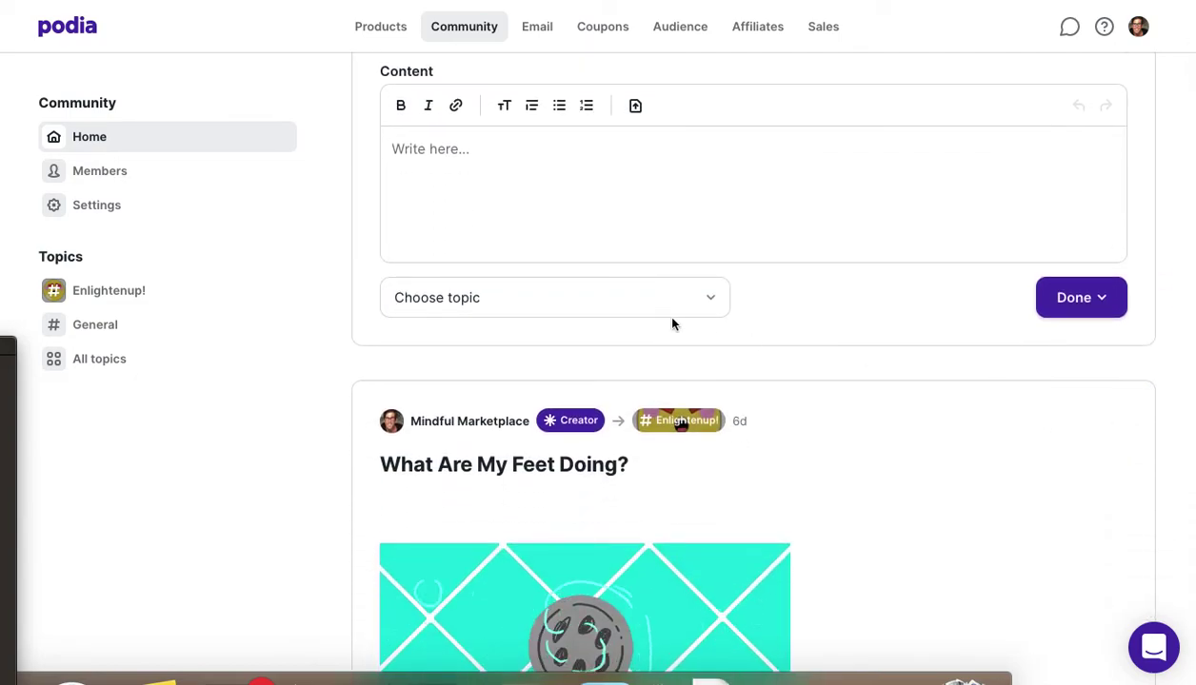
click(542, 299)
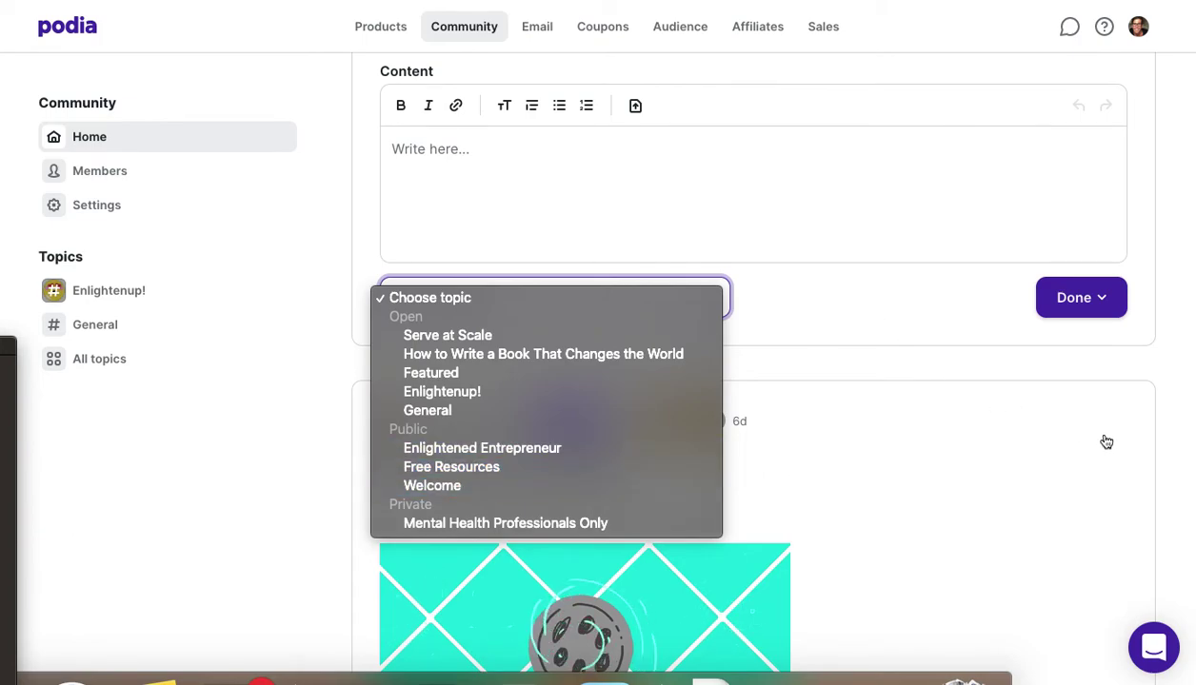
click(1175, 455)
key(space)
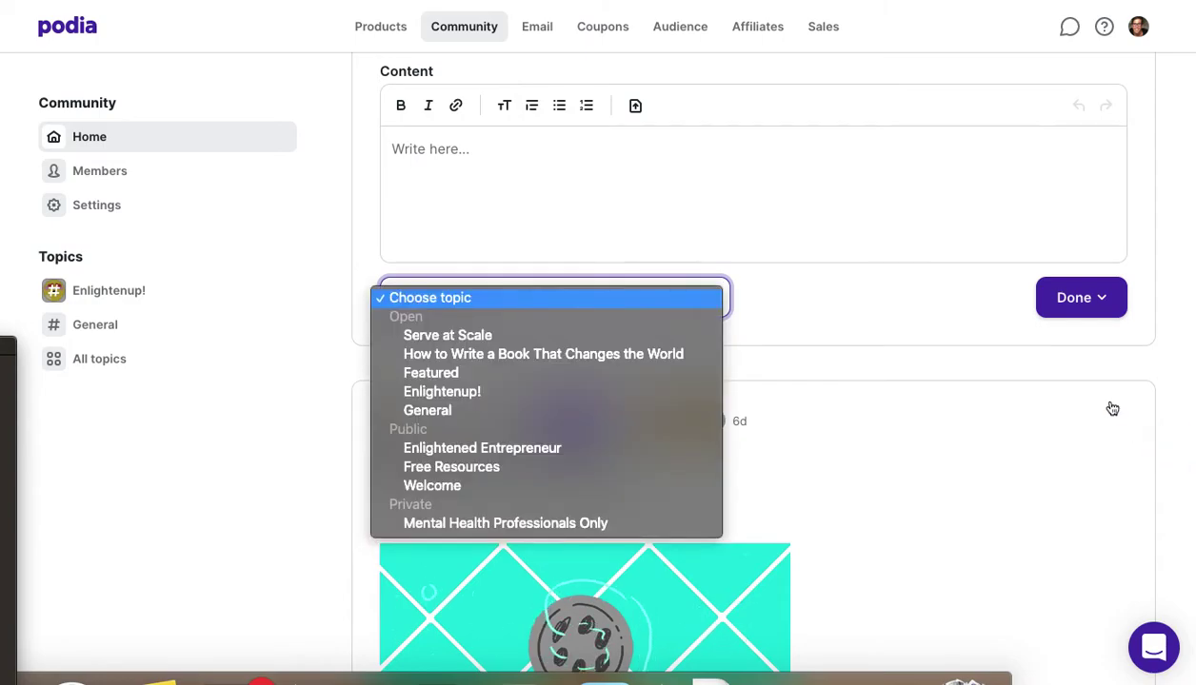
click(873, 161)
click(654, 157)
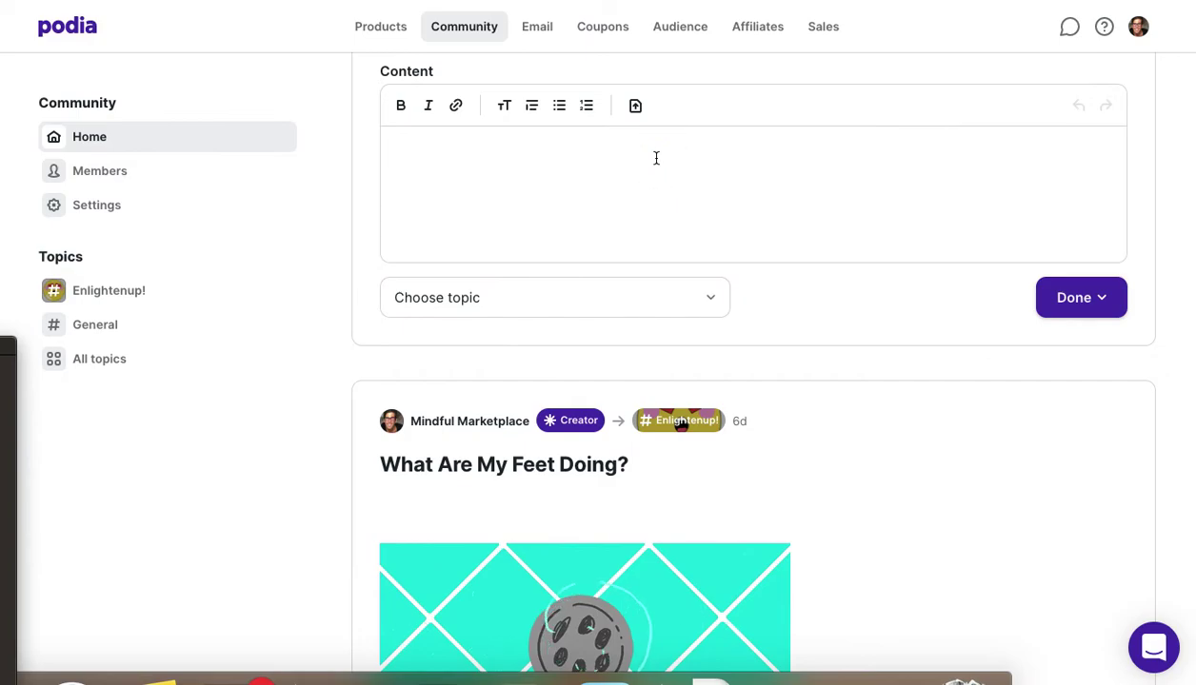
click(619, 60)
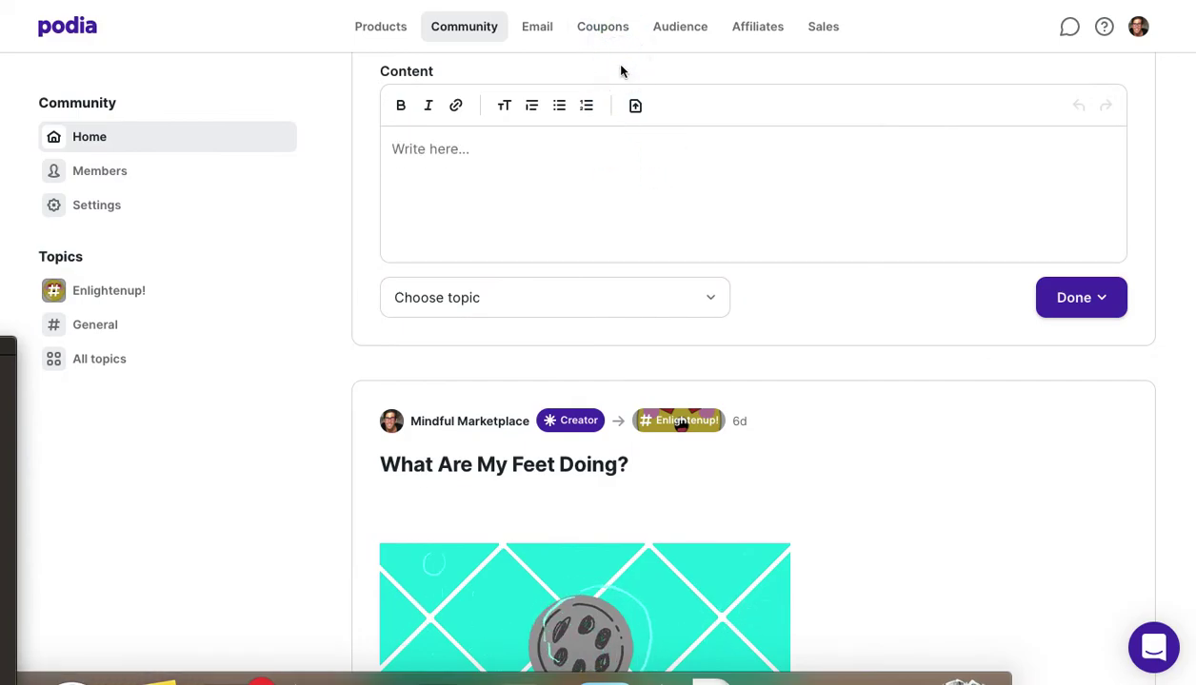
View the community's public page and look through its sections.
scroll(620, 71, up, 5)
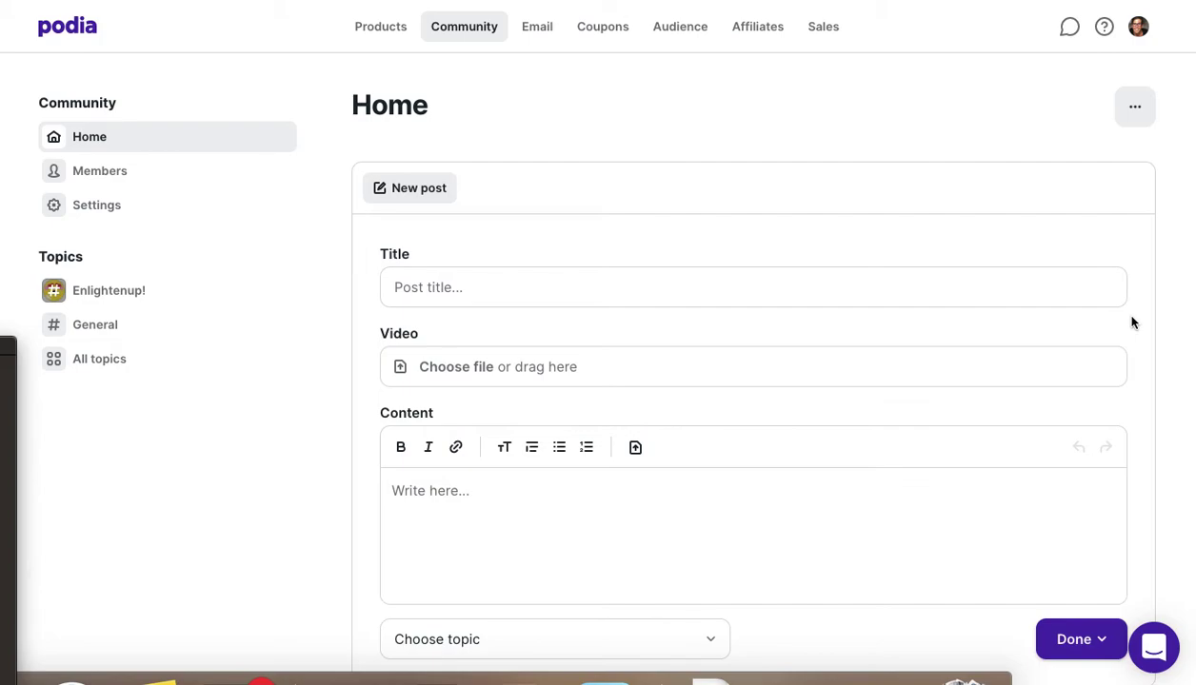
click(1135, 107)
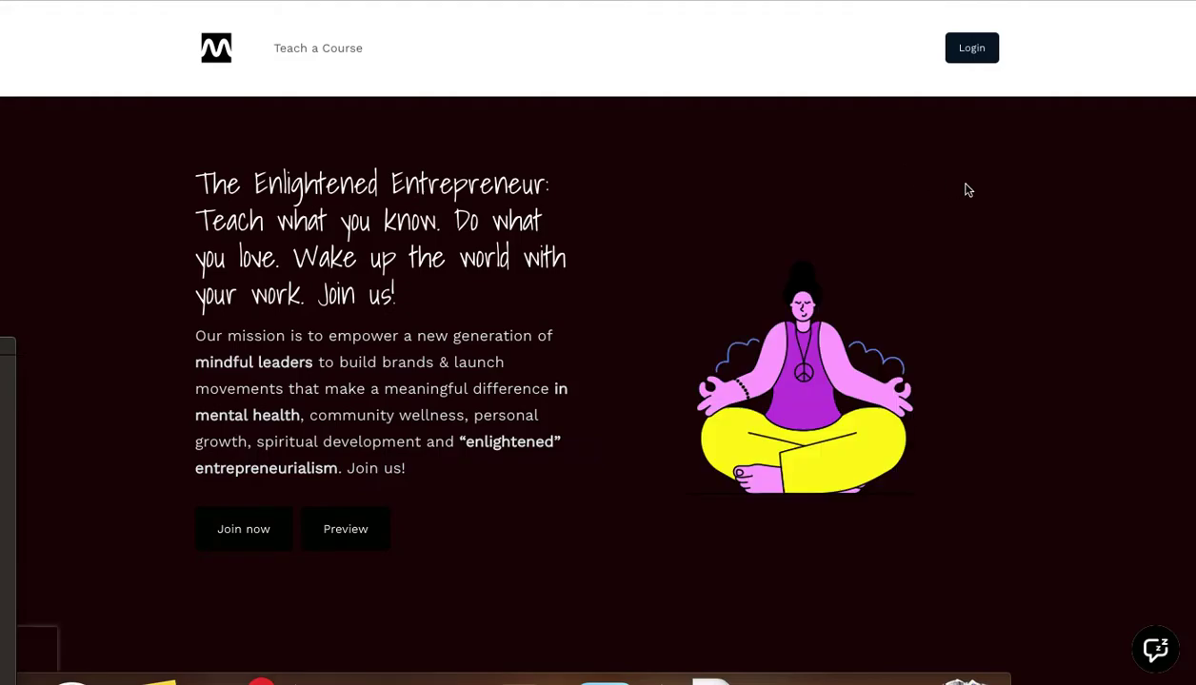
scroll(966, 190, down, 5)
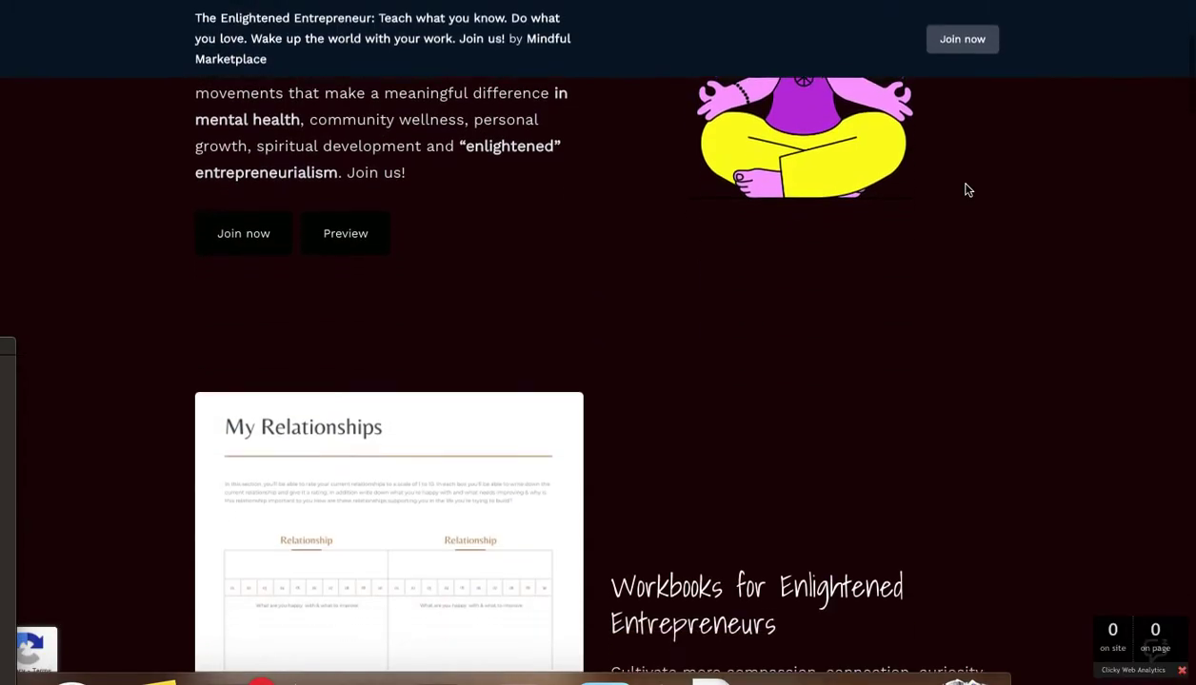
scroll(966, 191, down, 8)
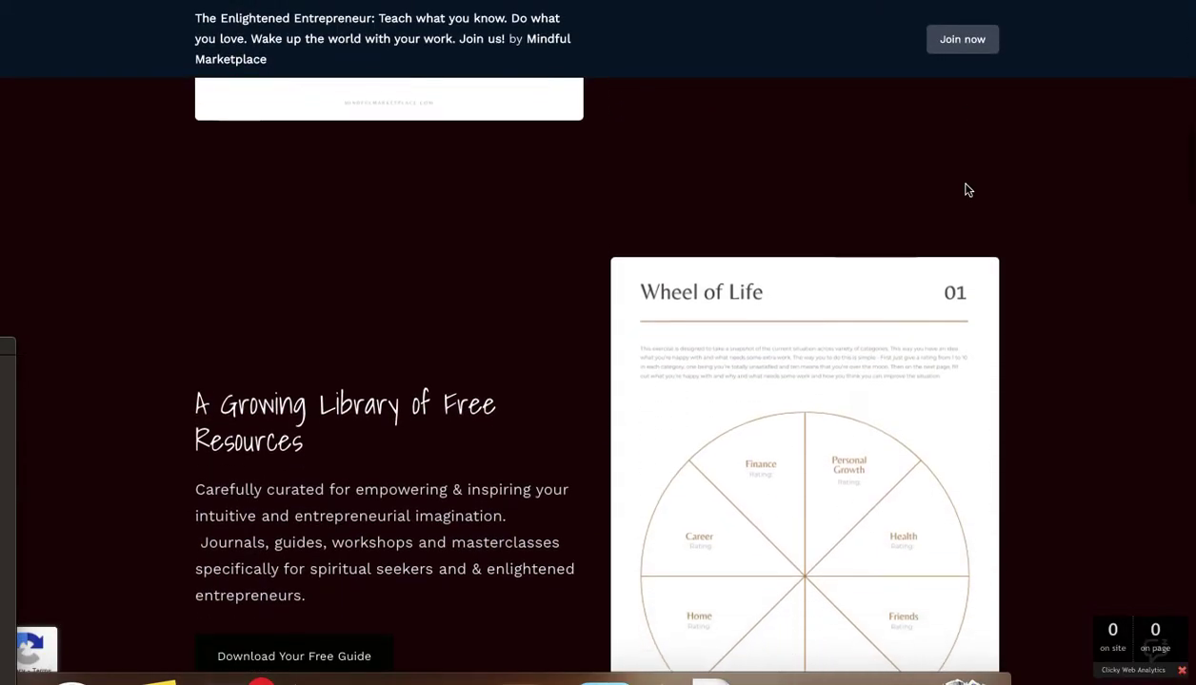
scroll(966, 190, down, 8)
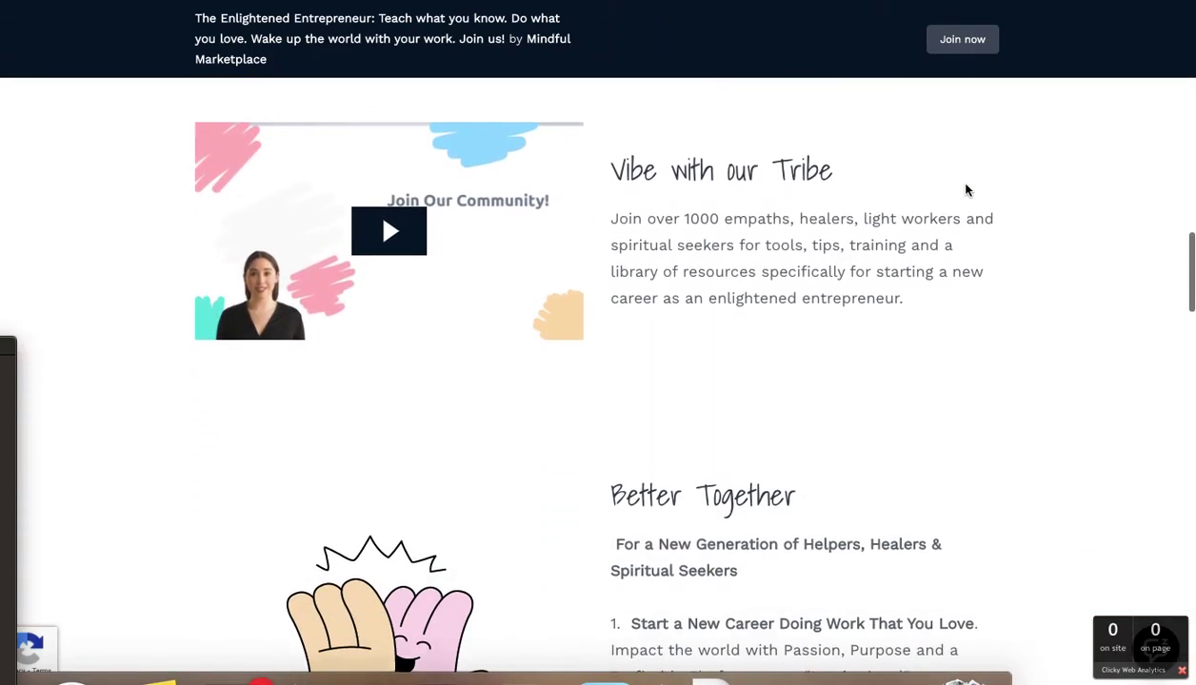
scroll(966, 191, down, 6)
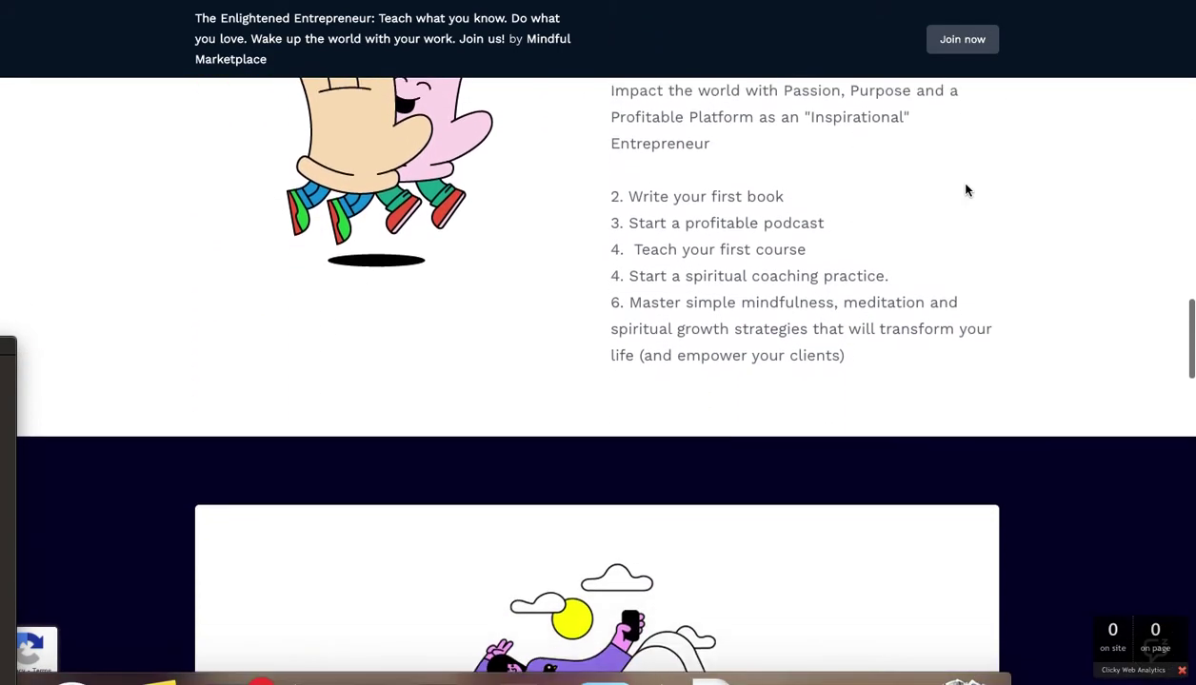
scroll(966, 190, down, 9)
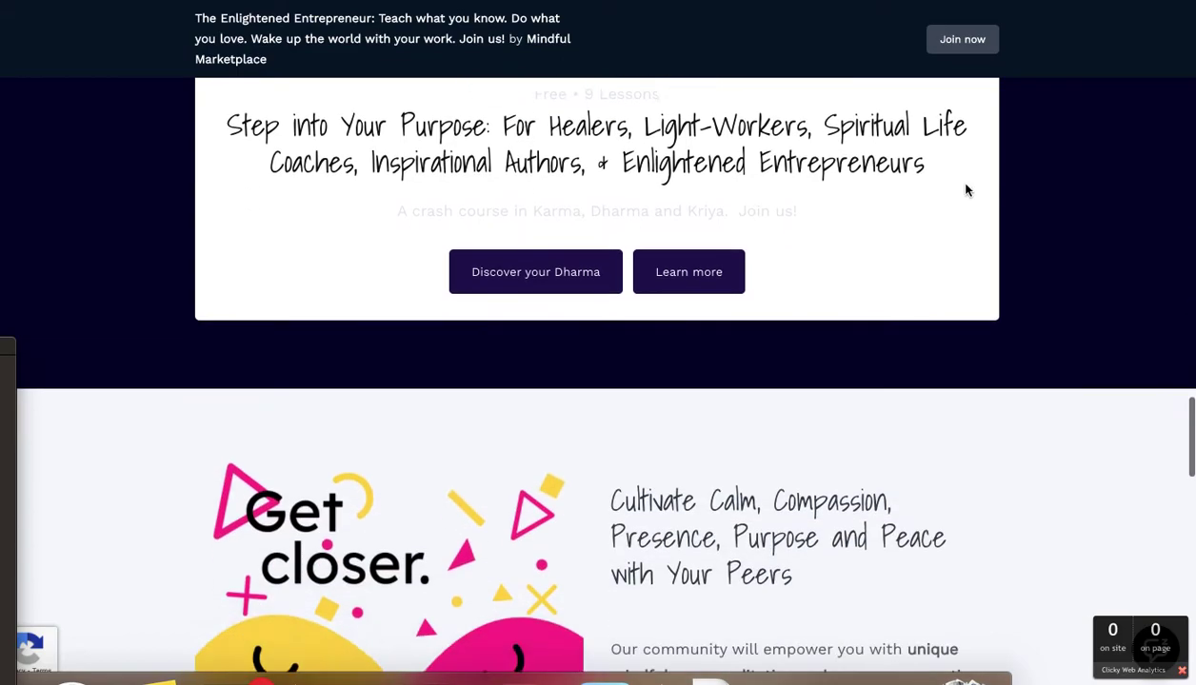
scroll(966, 191, down, 3)
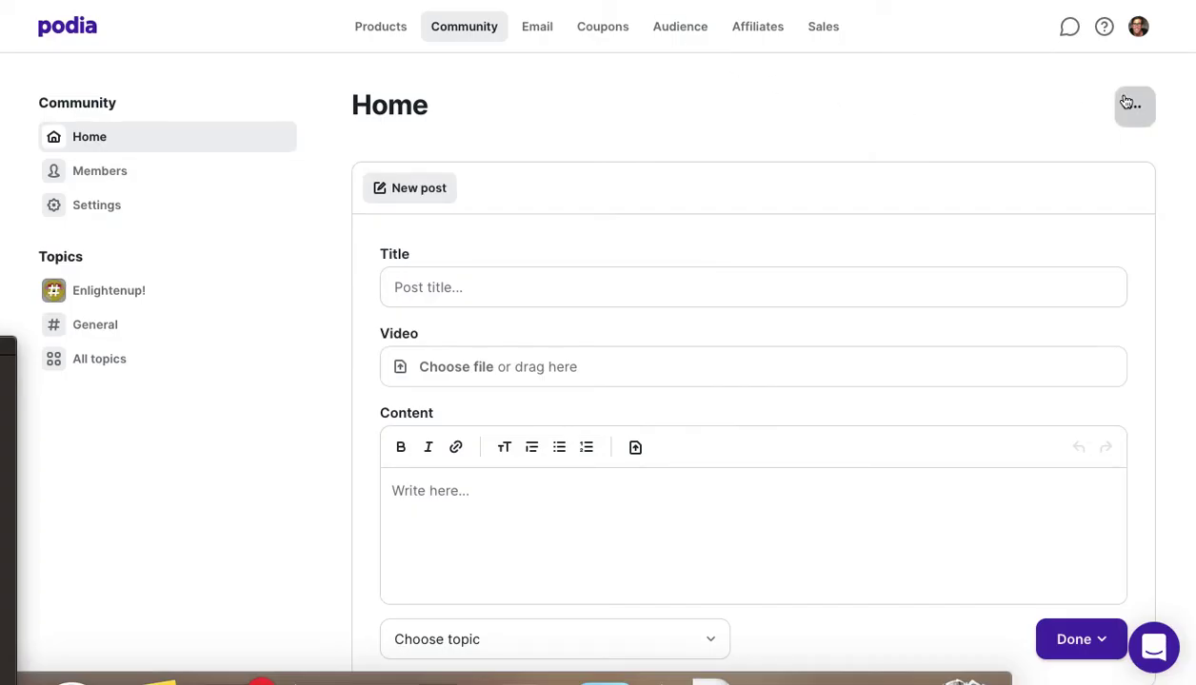
Open the community page in the page editor and select the membership banner section for editing.
click(1131, 107)
click(1070, 140)
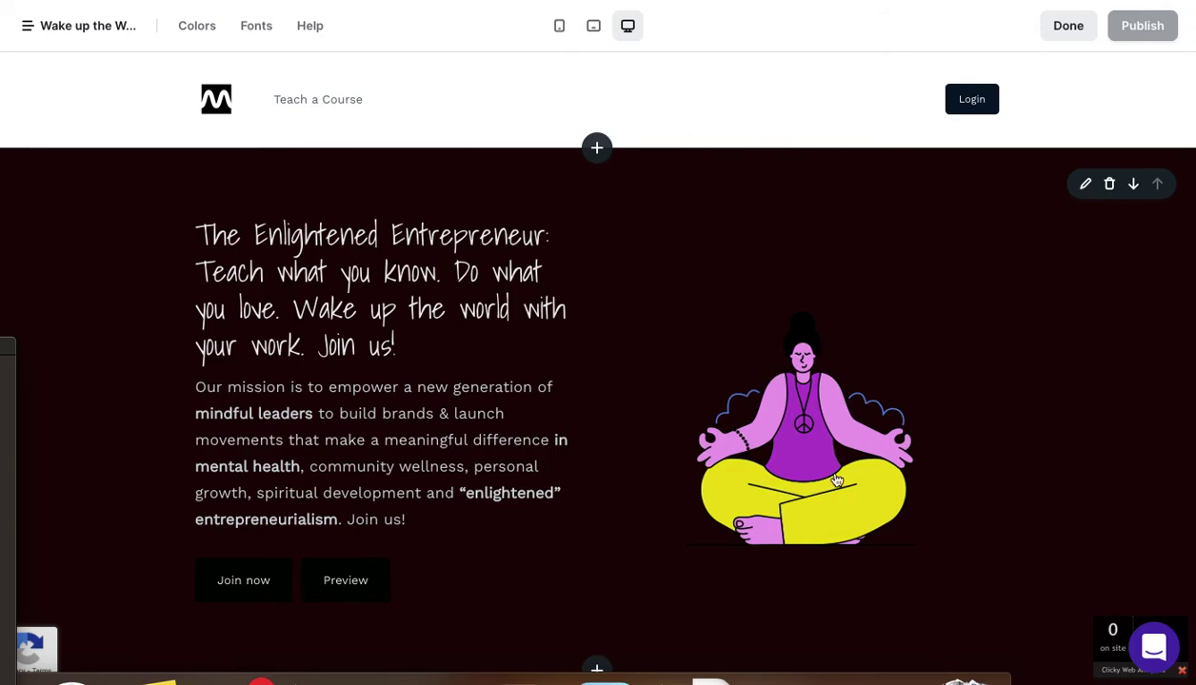
click(845, 355)
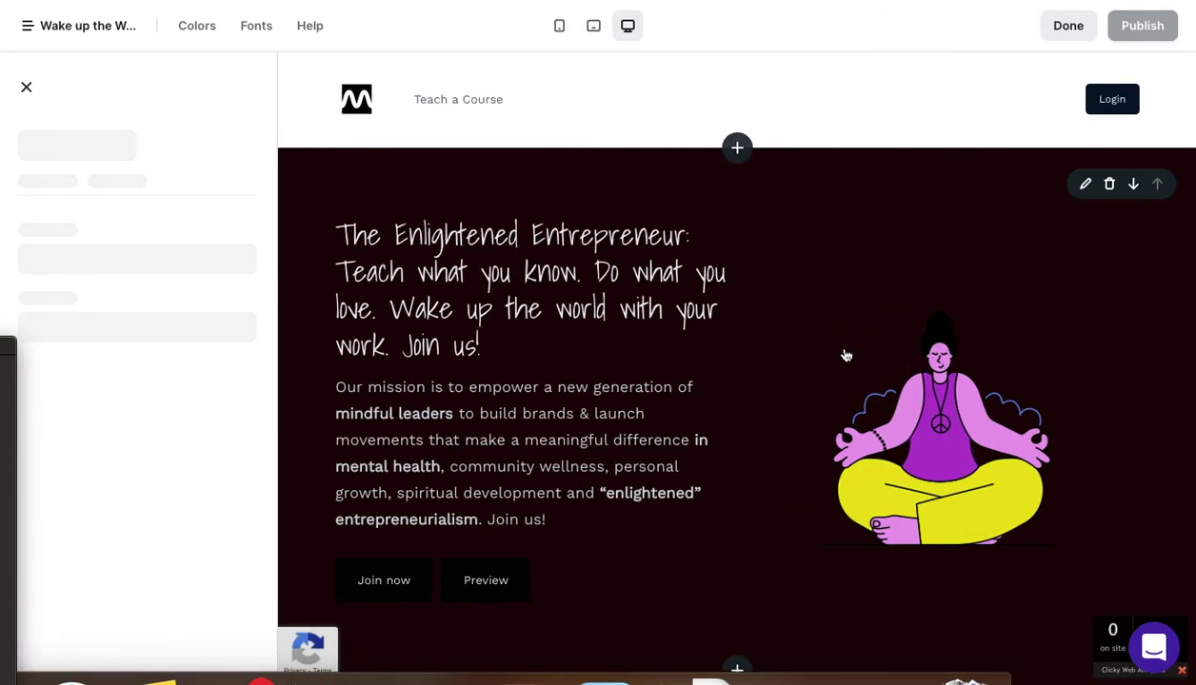
Examine the community page's sections in the editor, from the membership banner down to the footer.
scroll(845, 355, down, 5)
scroll(845, 355, down, 10)
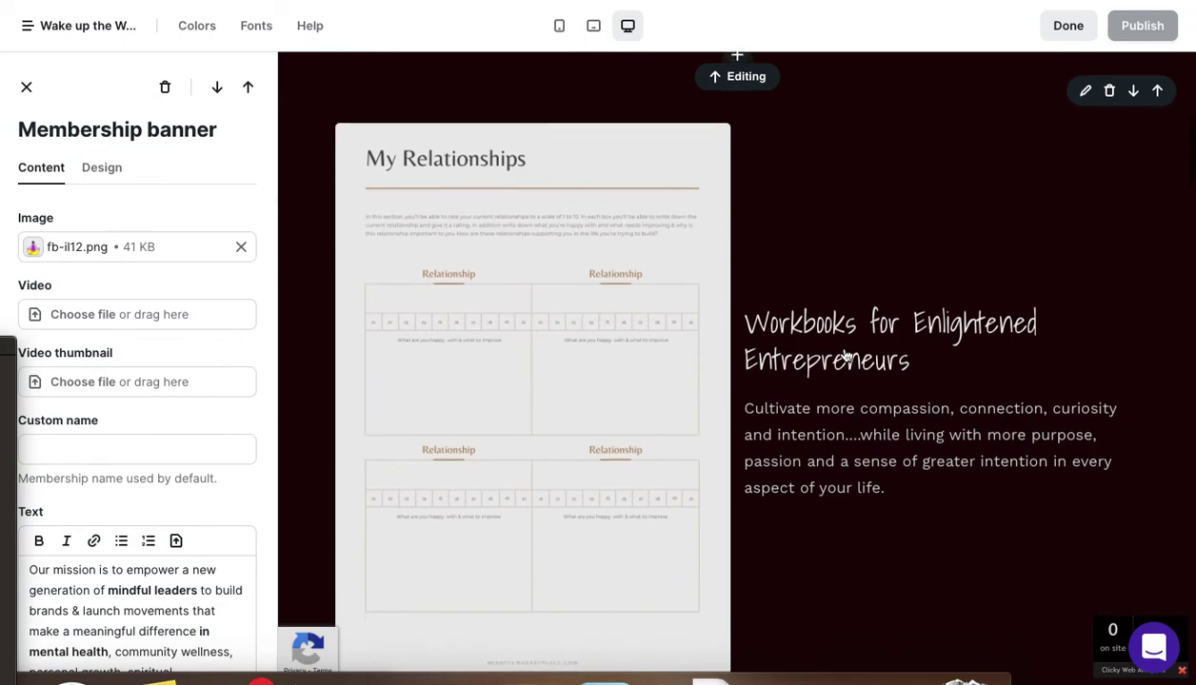
scroll(846, 355, down, 9)
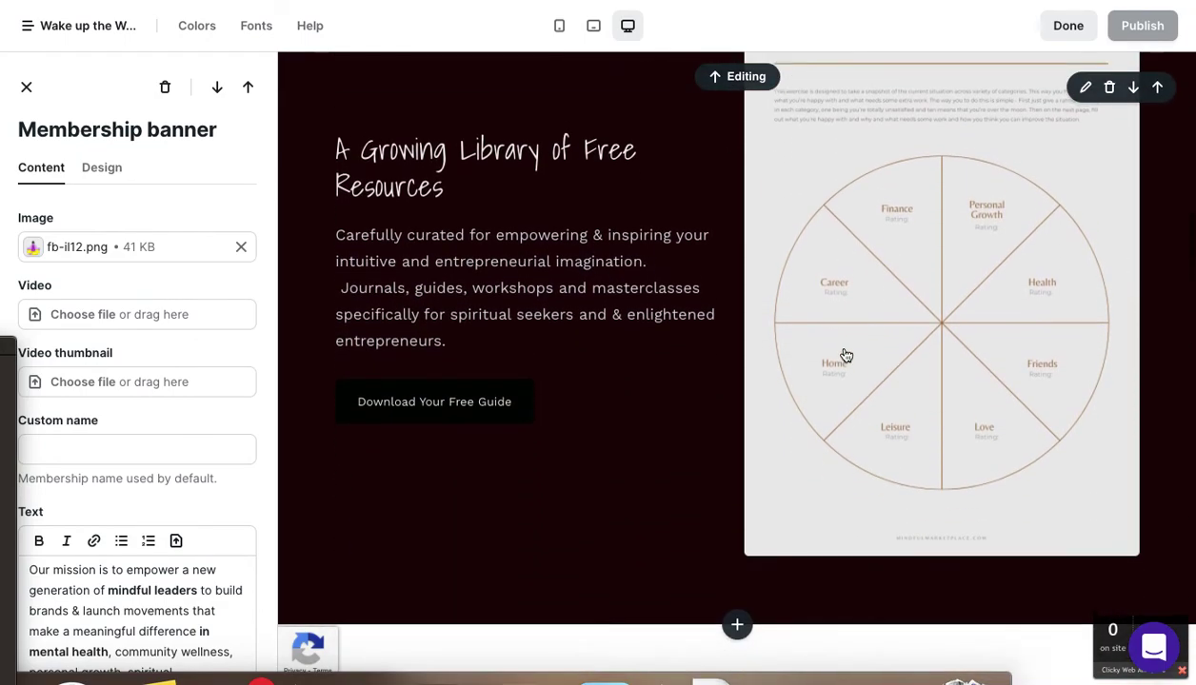
scroll(846, 355, down, 4)
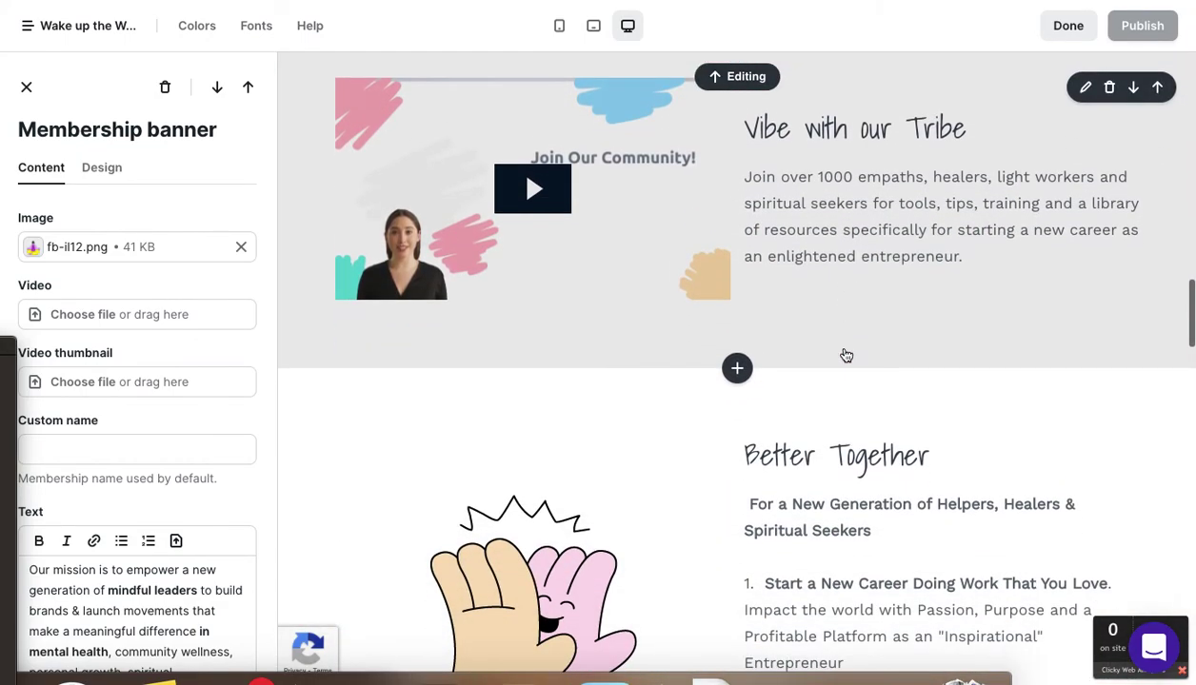
scroll(845, 355, down, 7)
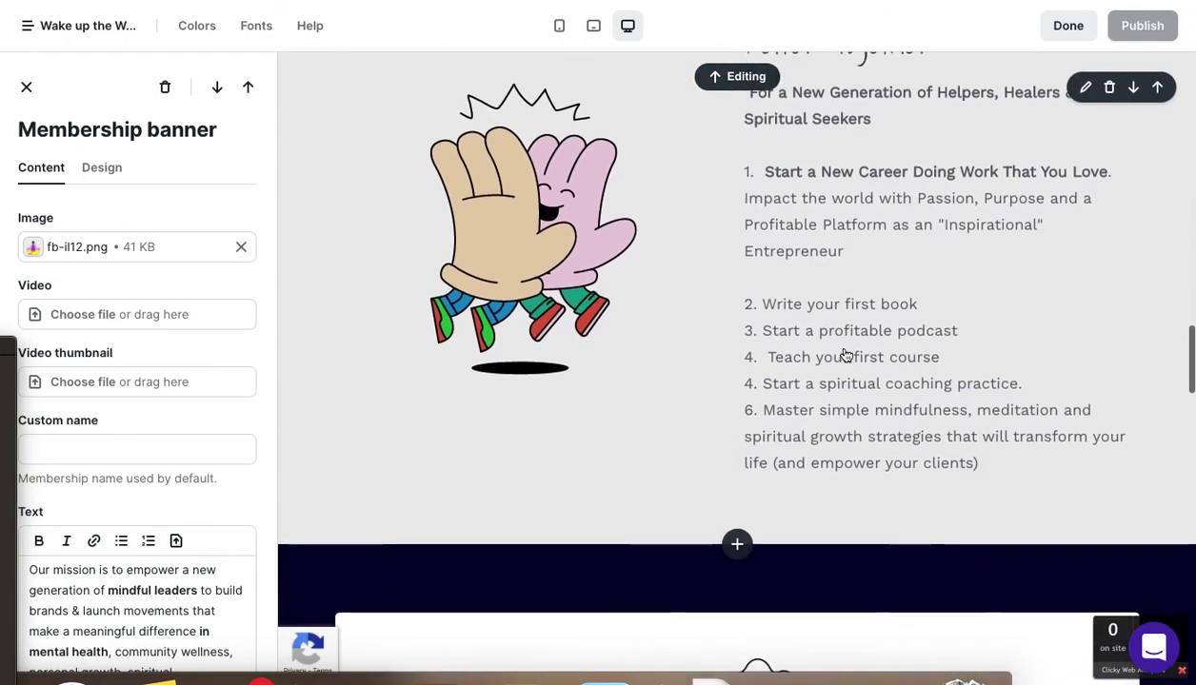
scroll(845, 355, down, 1)
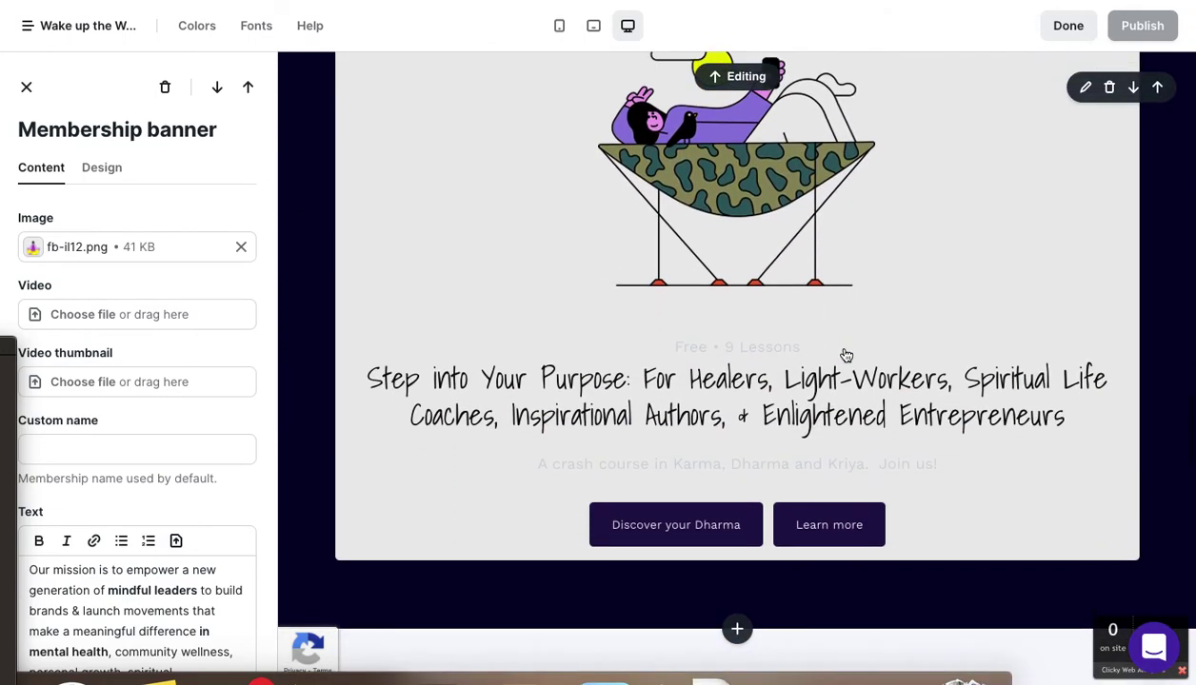
scroll(846, 355, down, 5)
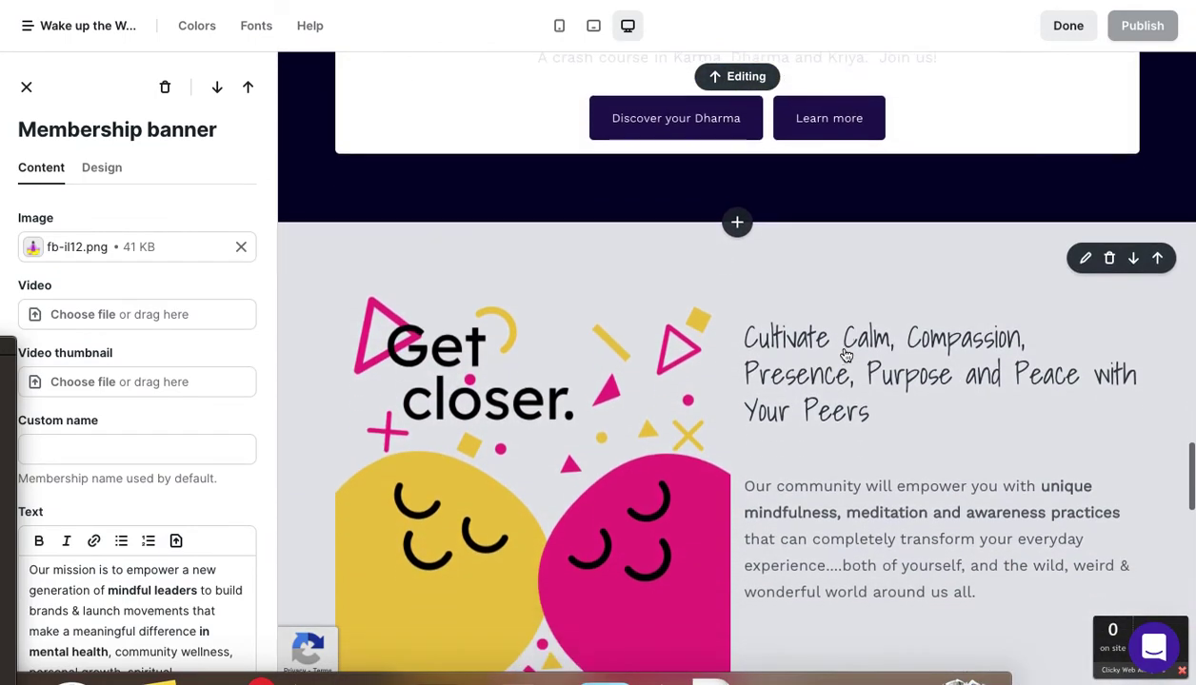
scroll(846, 355, down, 8)
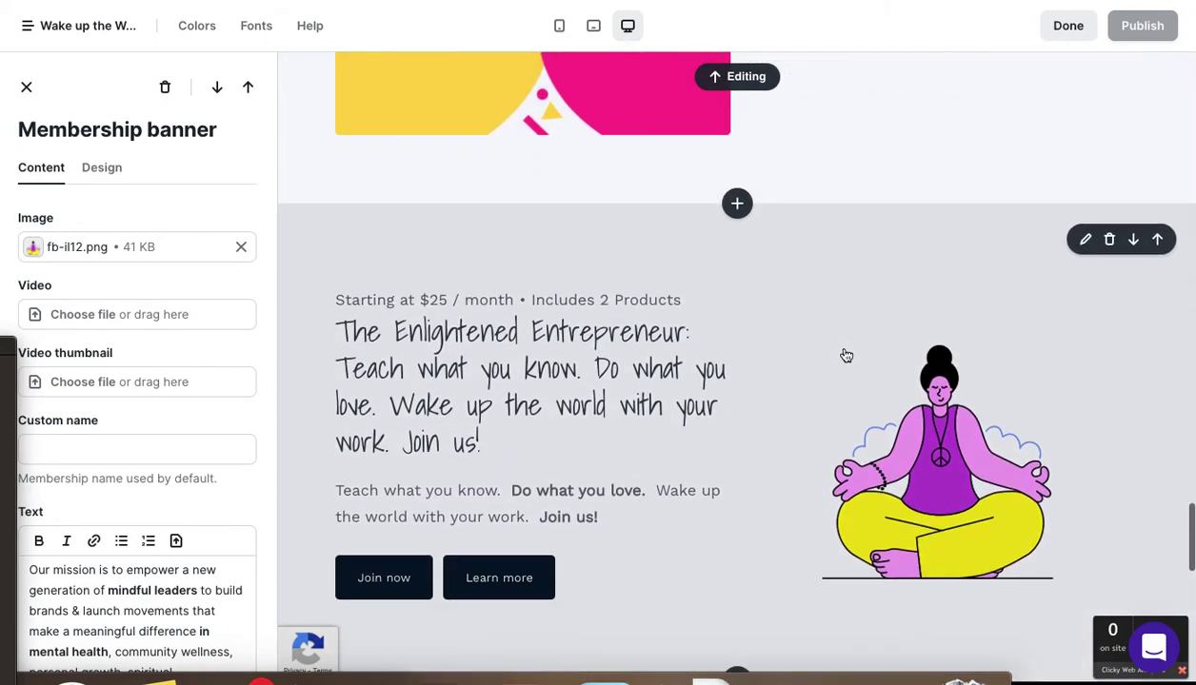
scroll(845, 355, down, 9)
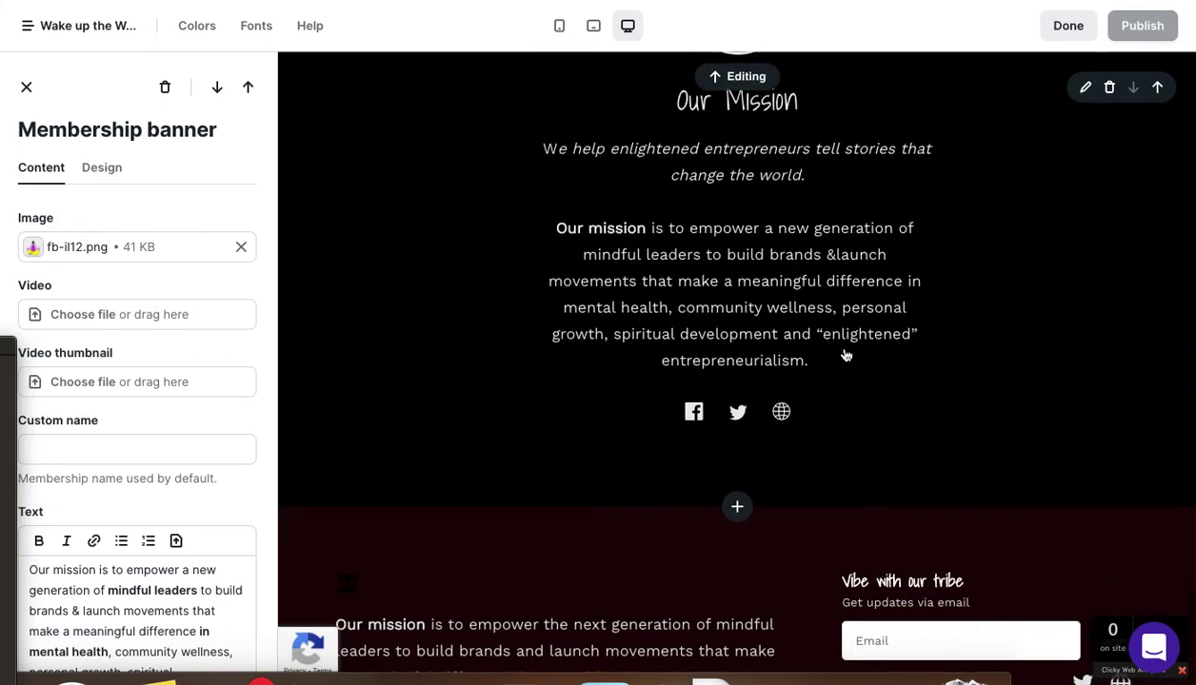
scroll(845, 355, down, 1)
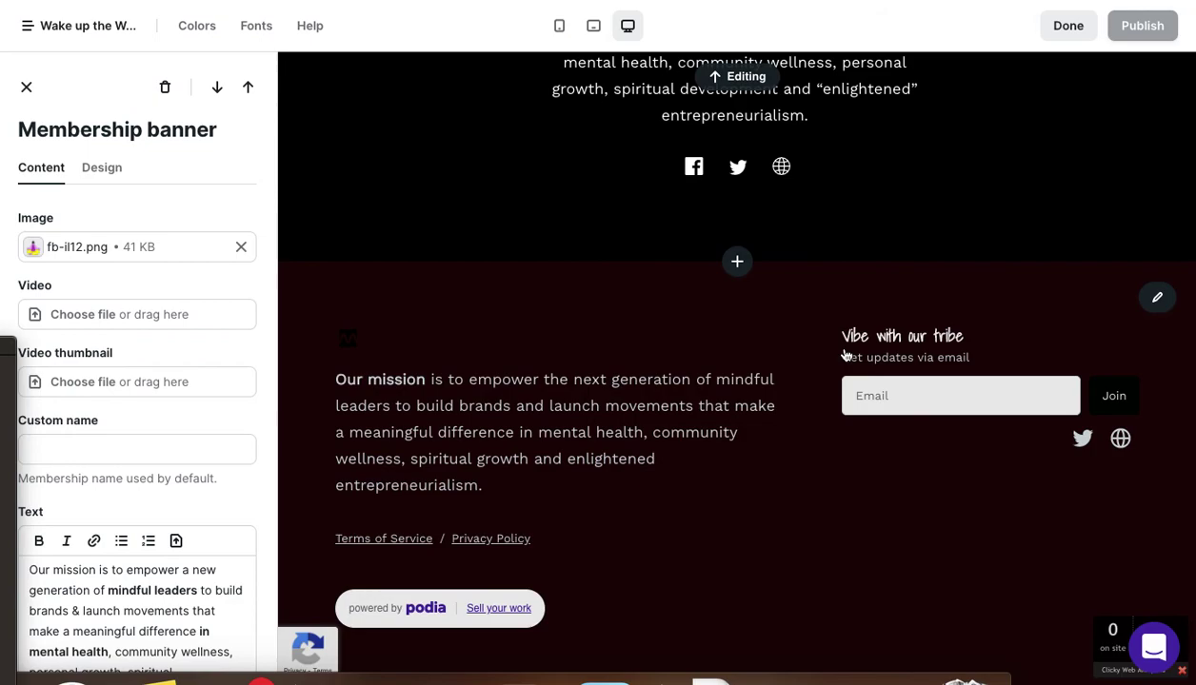